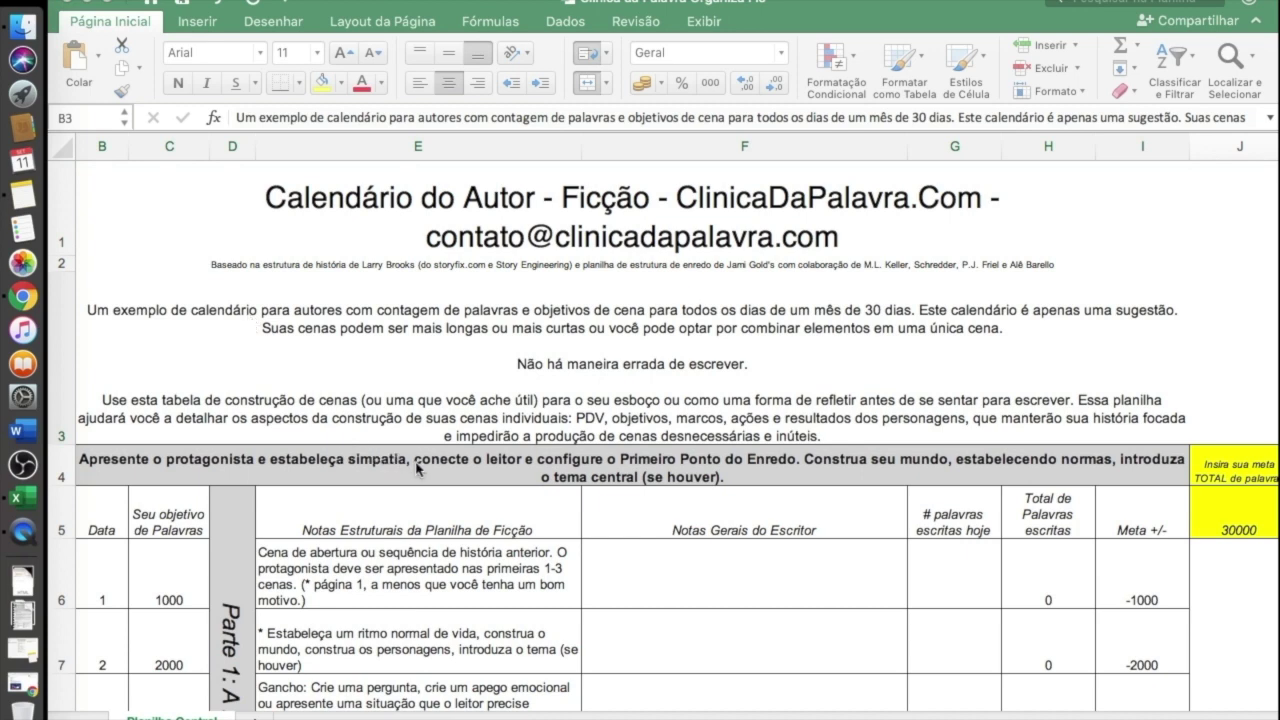
Review the author calendar's introduction, its column headings and the first scene notes of Parte 1
{"action": "scroll", "coordinate": [418, 471], "scroll_direction": "down", "scroll_amount": 1}
{"action": "scroll", "coordinate": [418, 471], "scroll_direction": "down", "scroll_amount": 4}
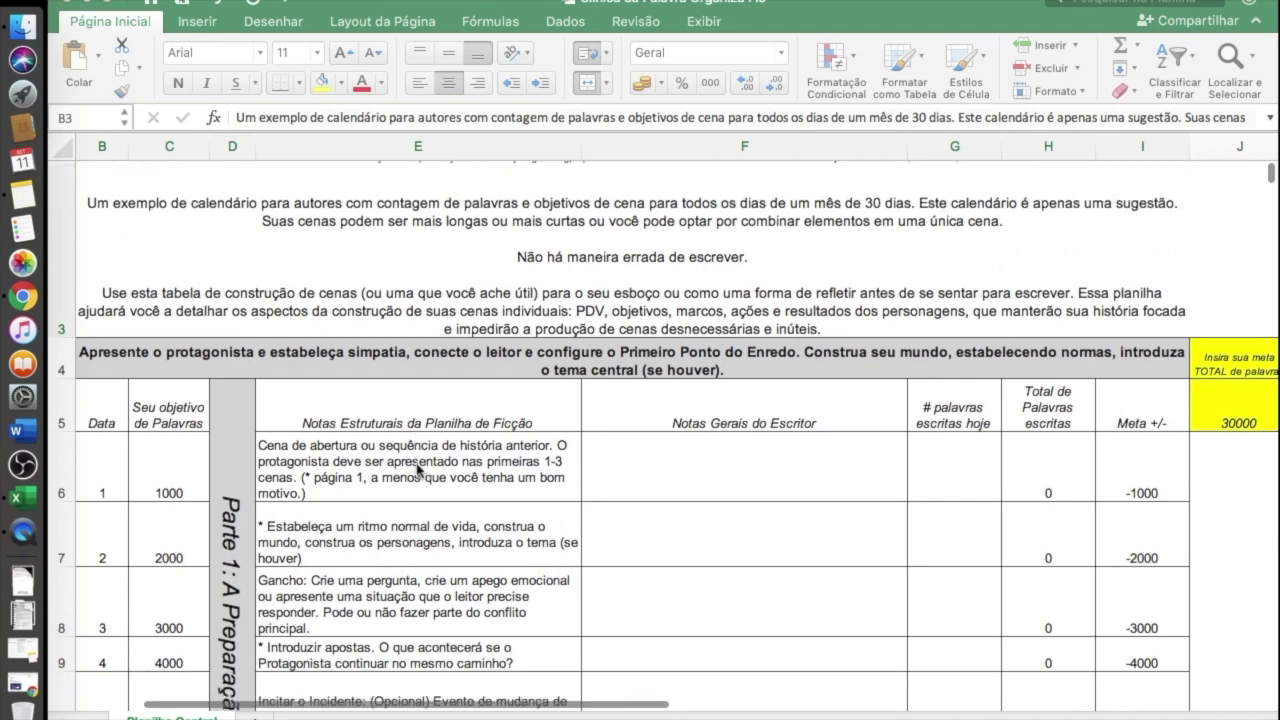
{"action": "scroll", "coordinate": [418, 471], "scroll_direction": "down", "scroll_amount": 2}
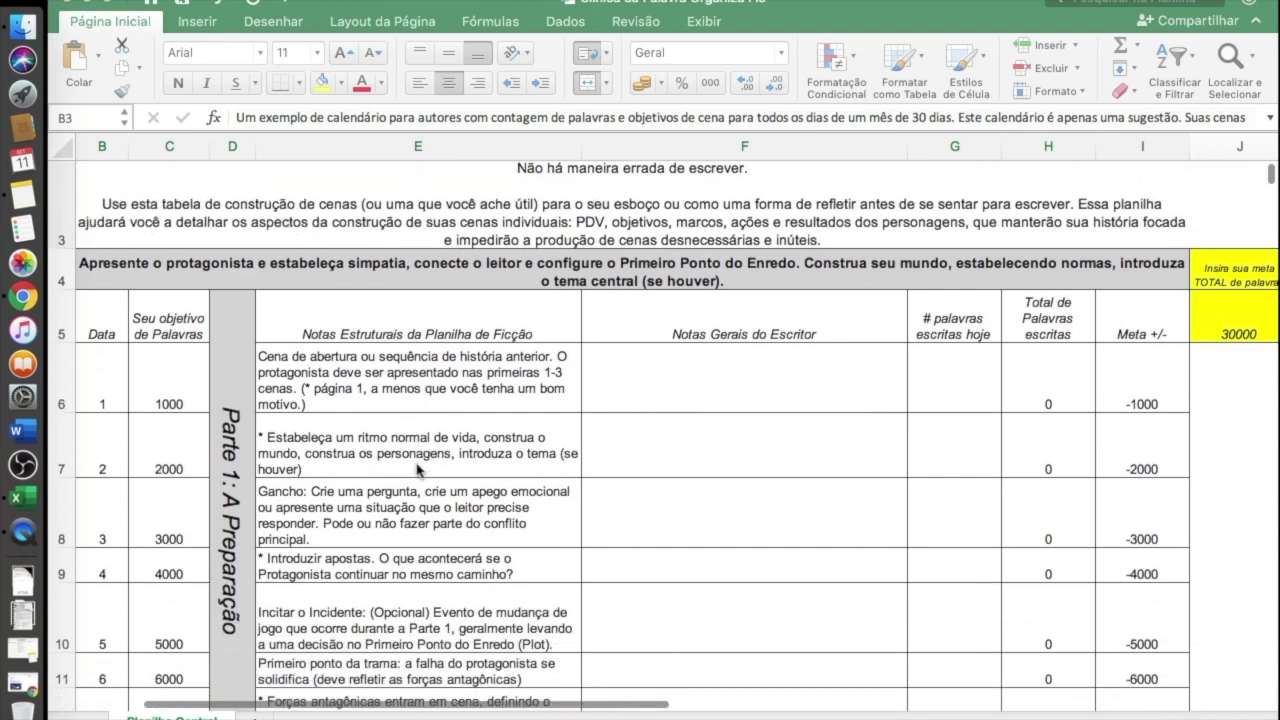
{"action": "scroll", "coordinate": [418, 470], "scroll_direction": "down", "scroll_amount": 1}
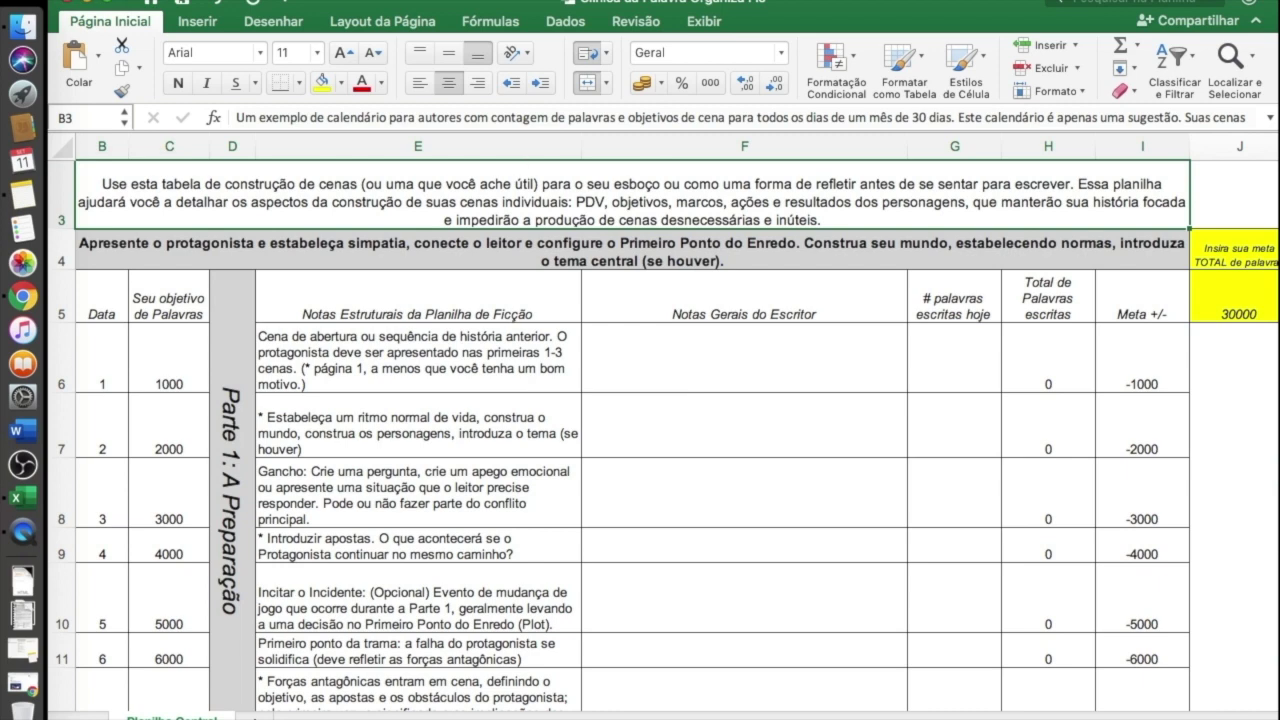
{"action": "left_click", "coordinate": [129, 1]}
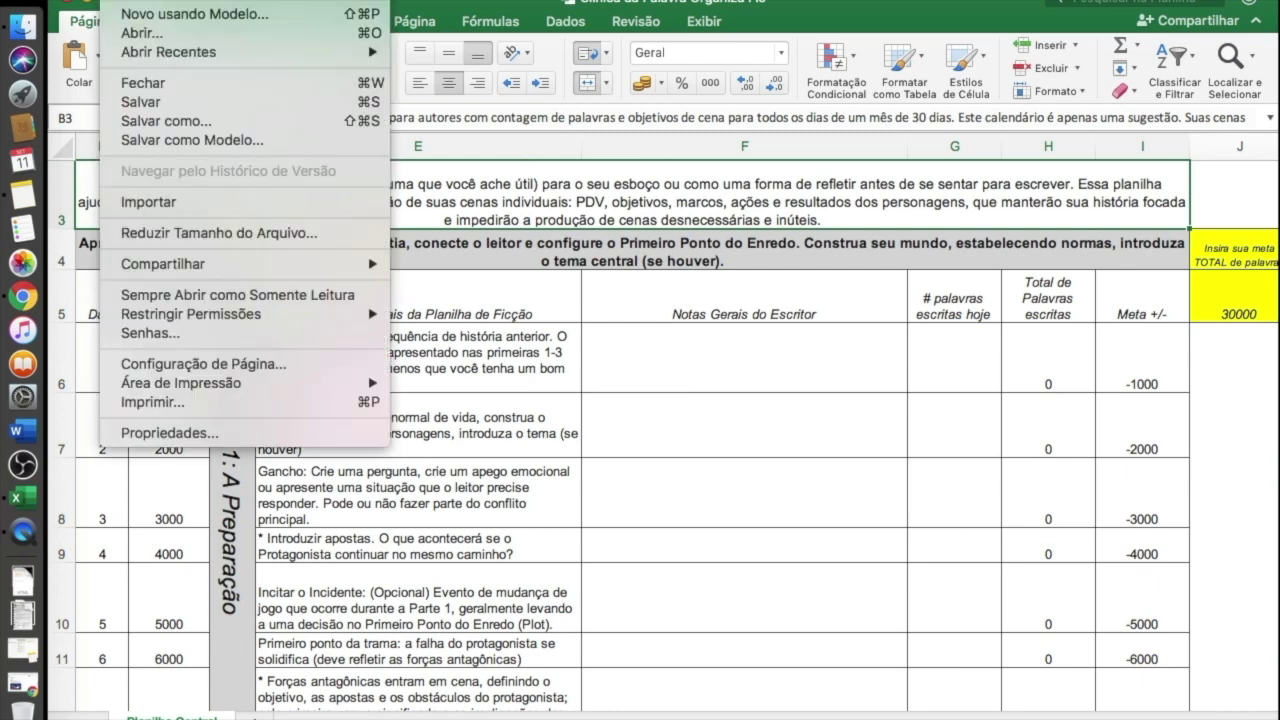
{"action": "left_click", "coordinate": [165, 121]}
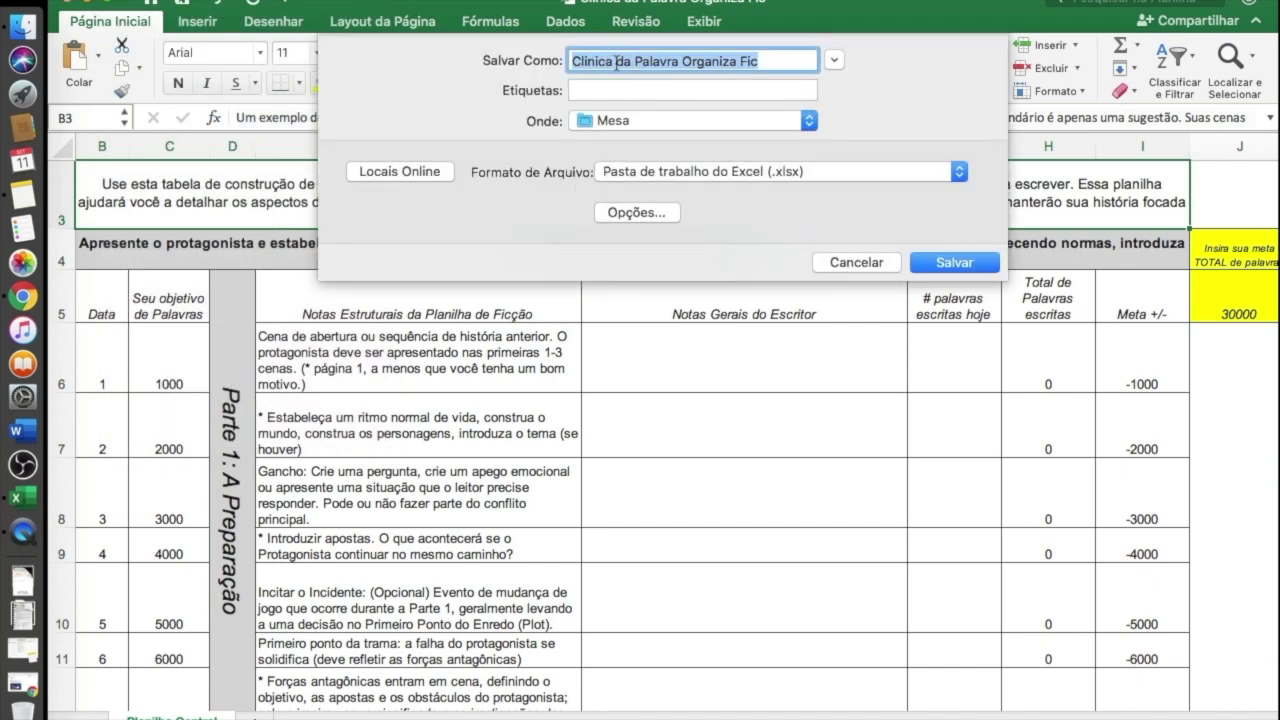
{"action": "left_click", "coordinate": [616, 63]}
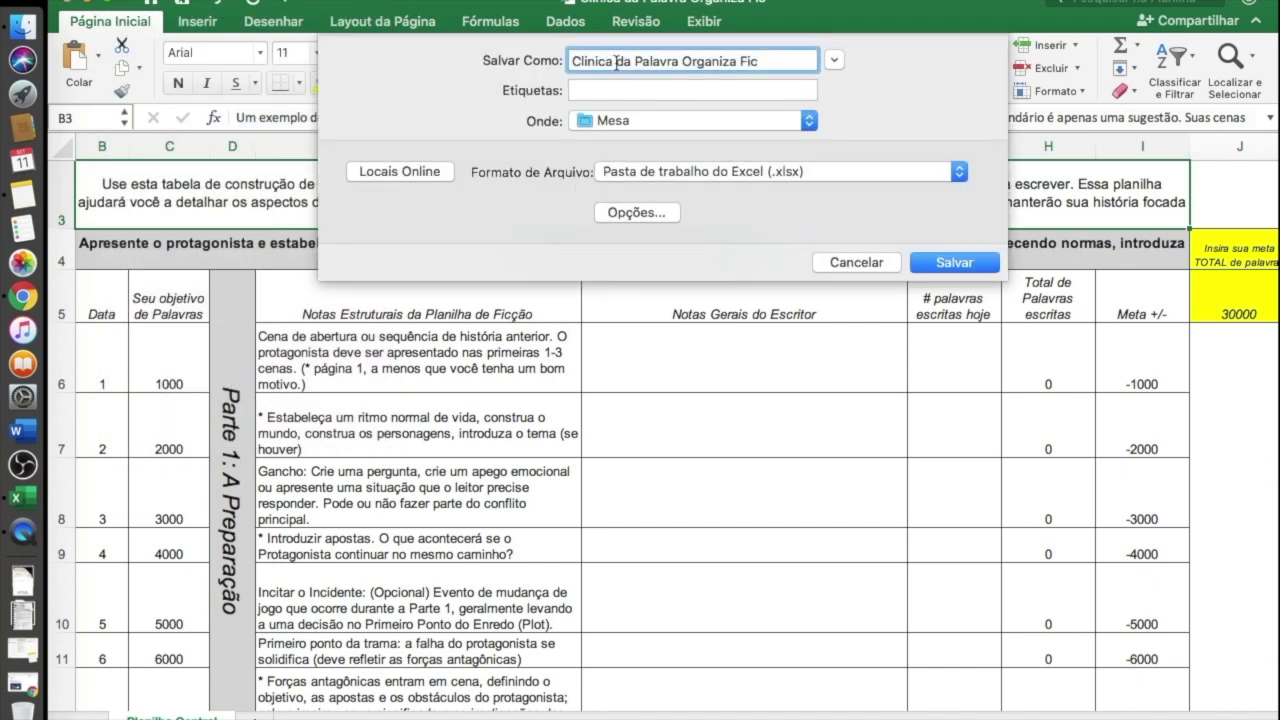
{"action": "left_click", "coordinate": [838, 266]}
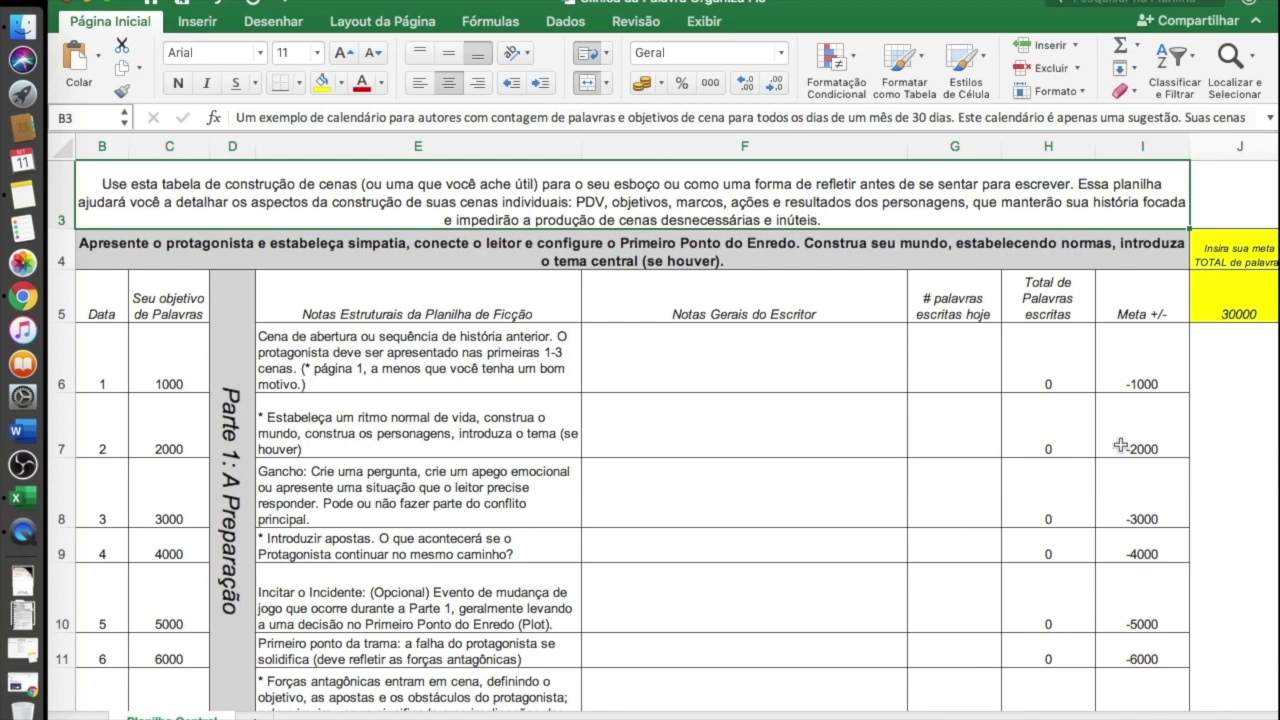
Set the total word goal in cell J5 to 50000
{"action": "left_click", "coordinate": [1224, 313]}
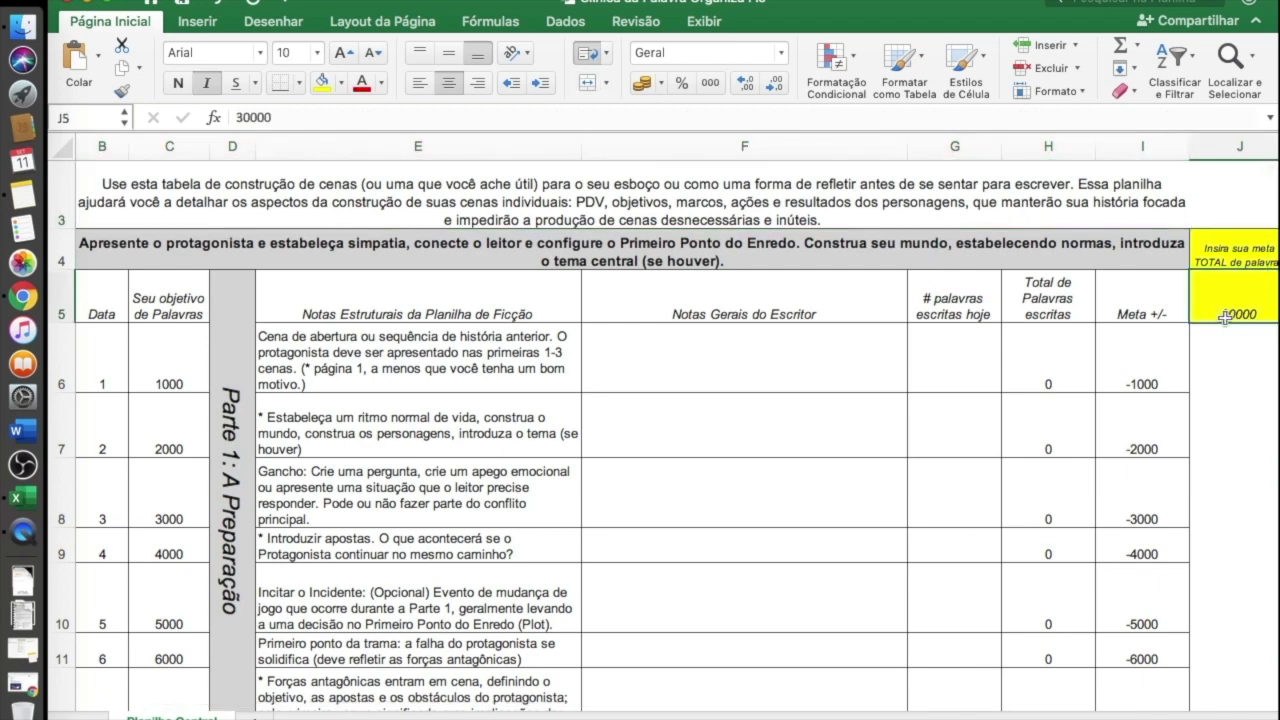
{"action": "double_click", "coordinate": [1224, 313]}
{"action": "double_click", "coordinate": [1200, 314]}
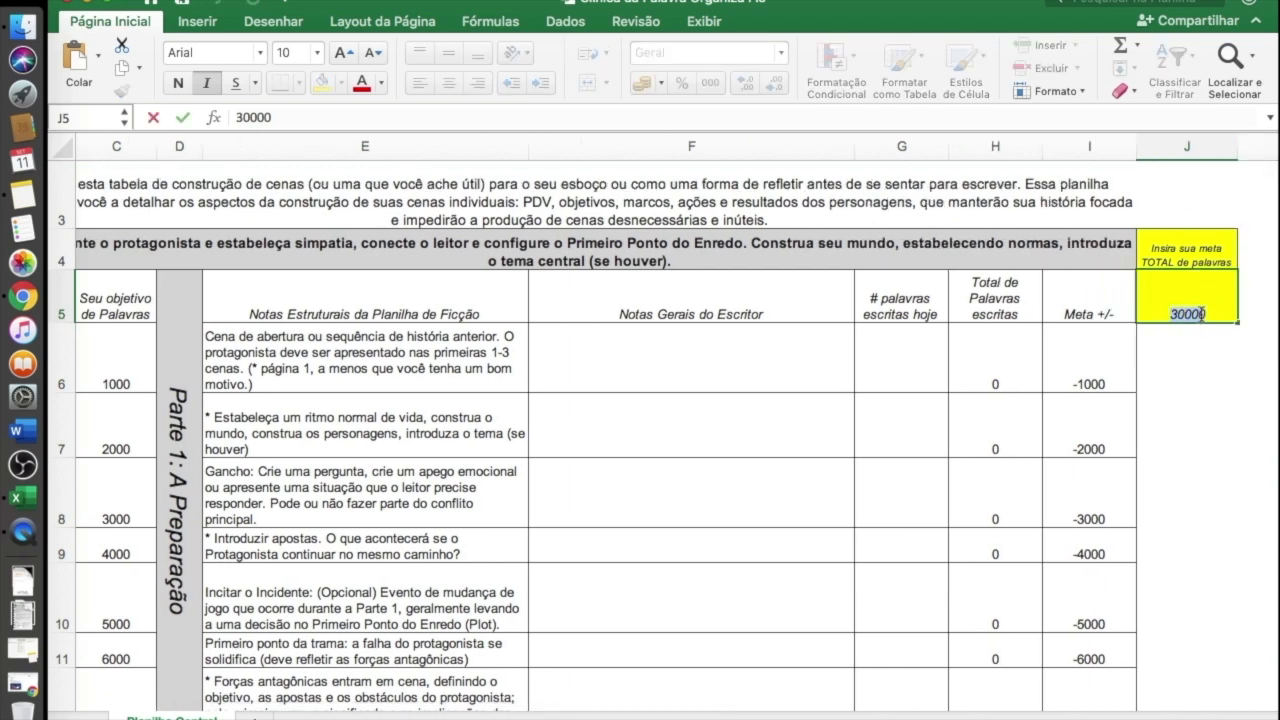
{"action": "type", "text": "50000"}
{"action": "key", "text": "Return"}
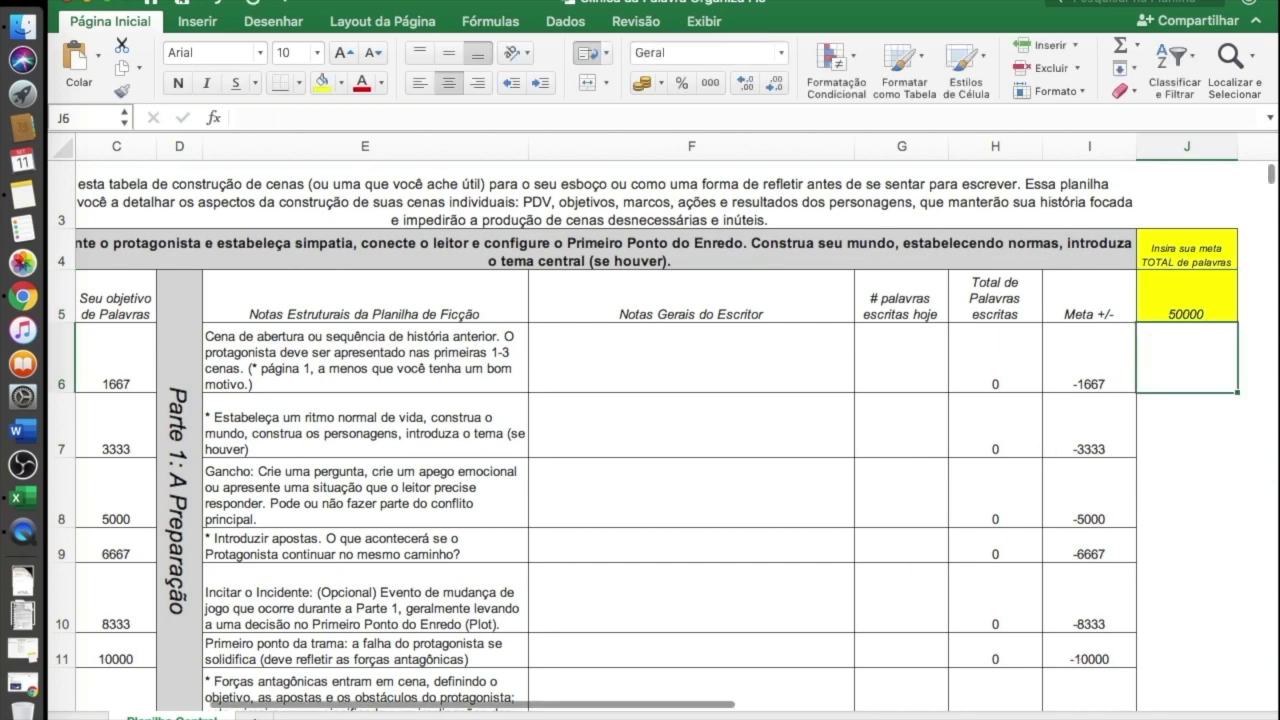
Examine the daily targets in the "Seu objetivo de Palavras" column for the calendar's first days
{"action": "scroll", "coordinate": [557, 700], "scroll_direction": "up", "scroll_amount": 2}
{"action": "scroll", "coordinate": [557, 700], "scroll_direction": "left", "scroll_amount": 1}
{"action": "scroll", "coordinate": [557, 700], "scroll_direction": "left", "scroll_amount": 1}
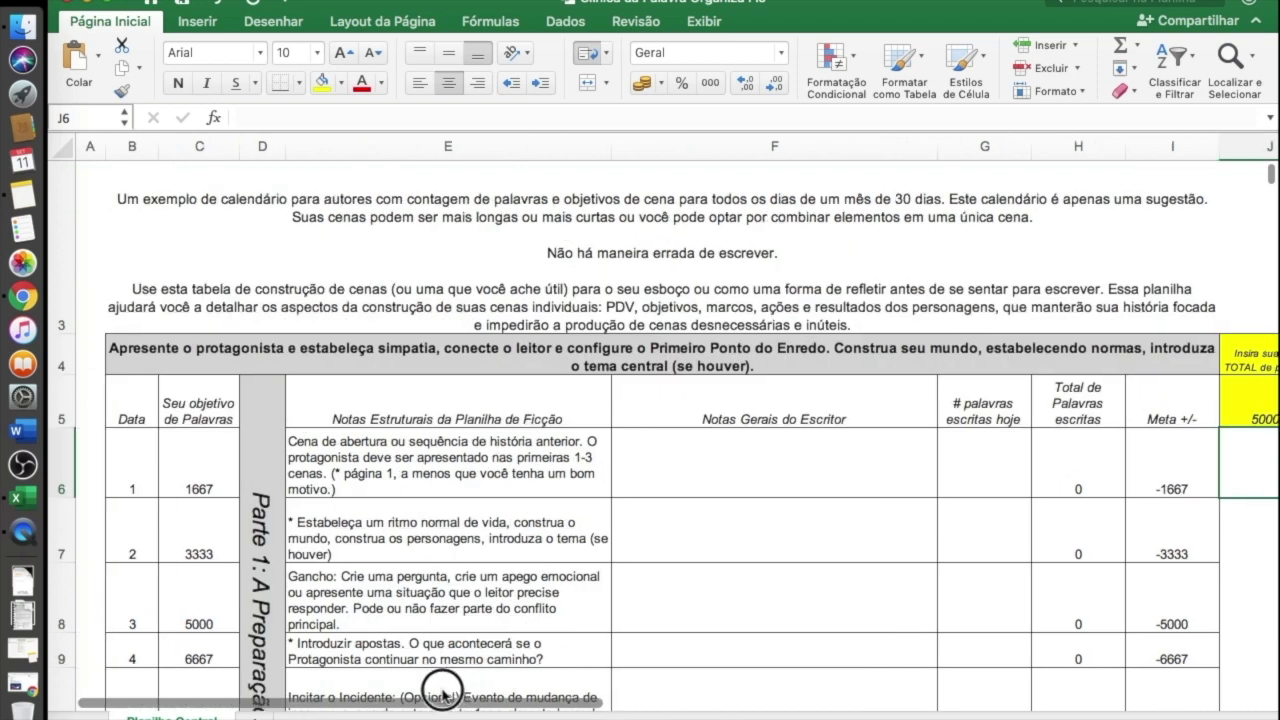
{"action": "left_click", "coordinate": [195, 390]}
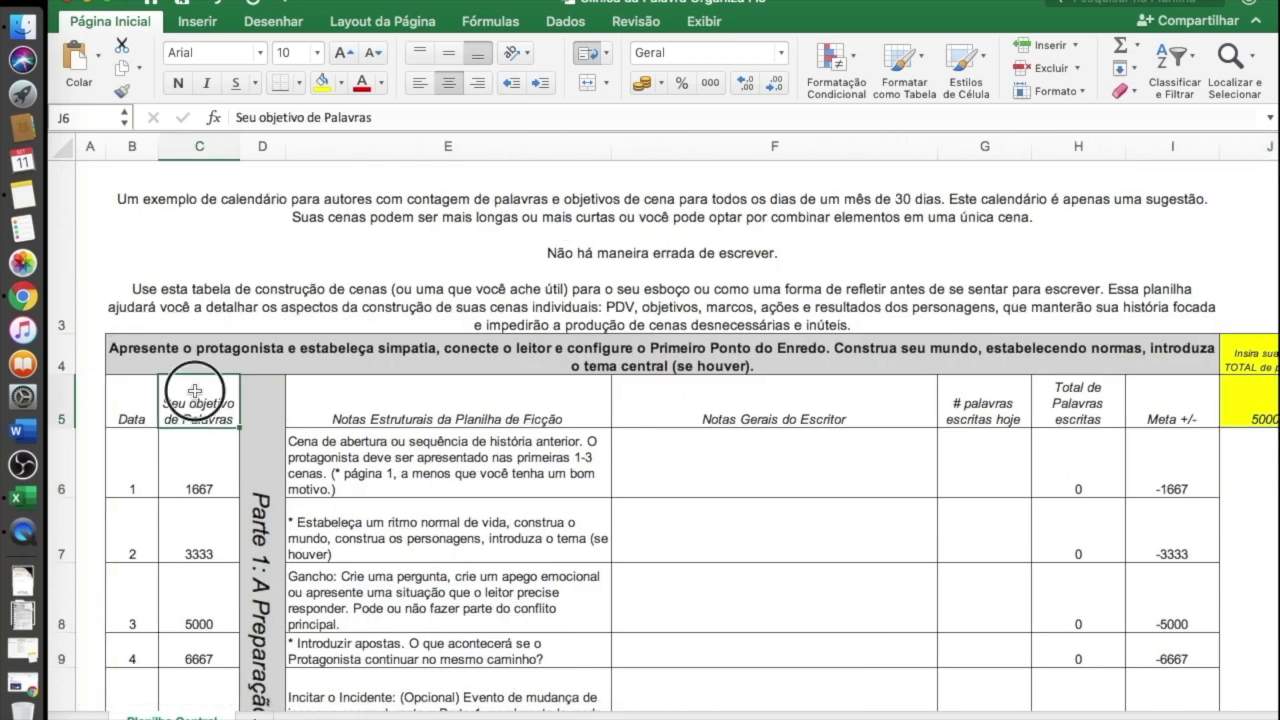
{"action": "left_click", "coordinate": [199, 146]}
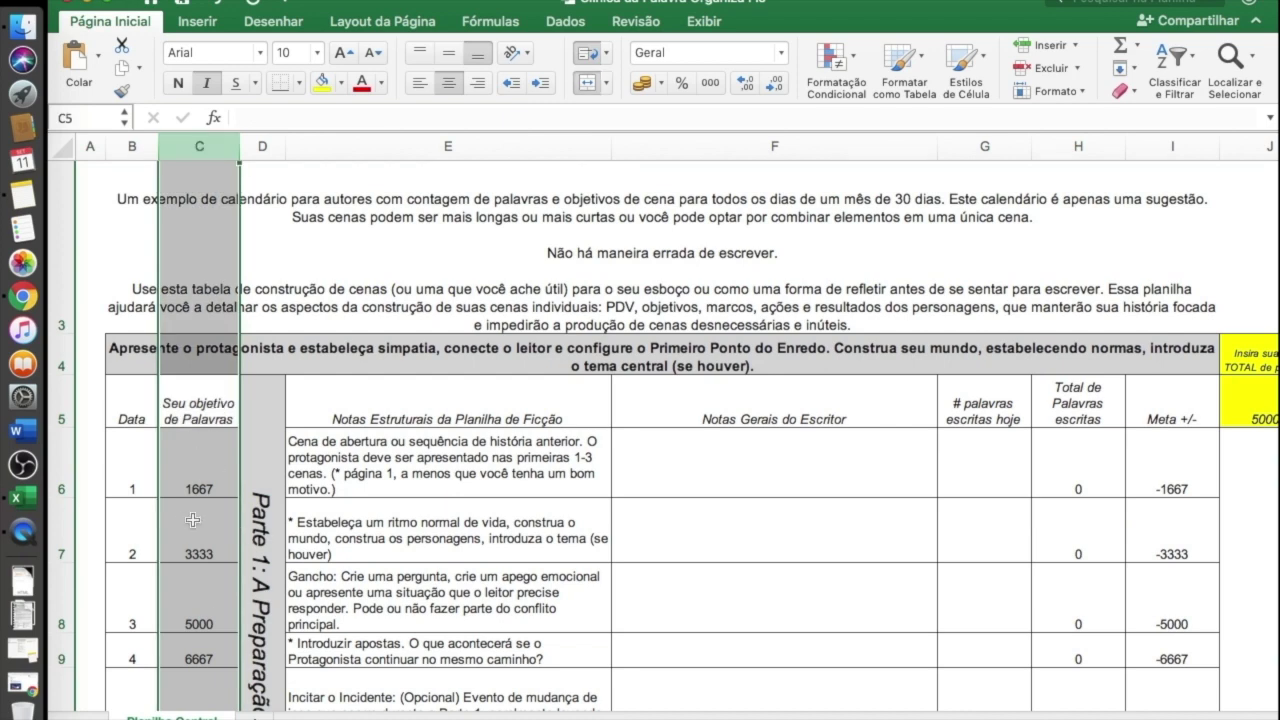
{"action": "scroll", "coordinate": [221, 594], "scroll_direction": "down", "scroll_amount": 1}
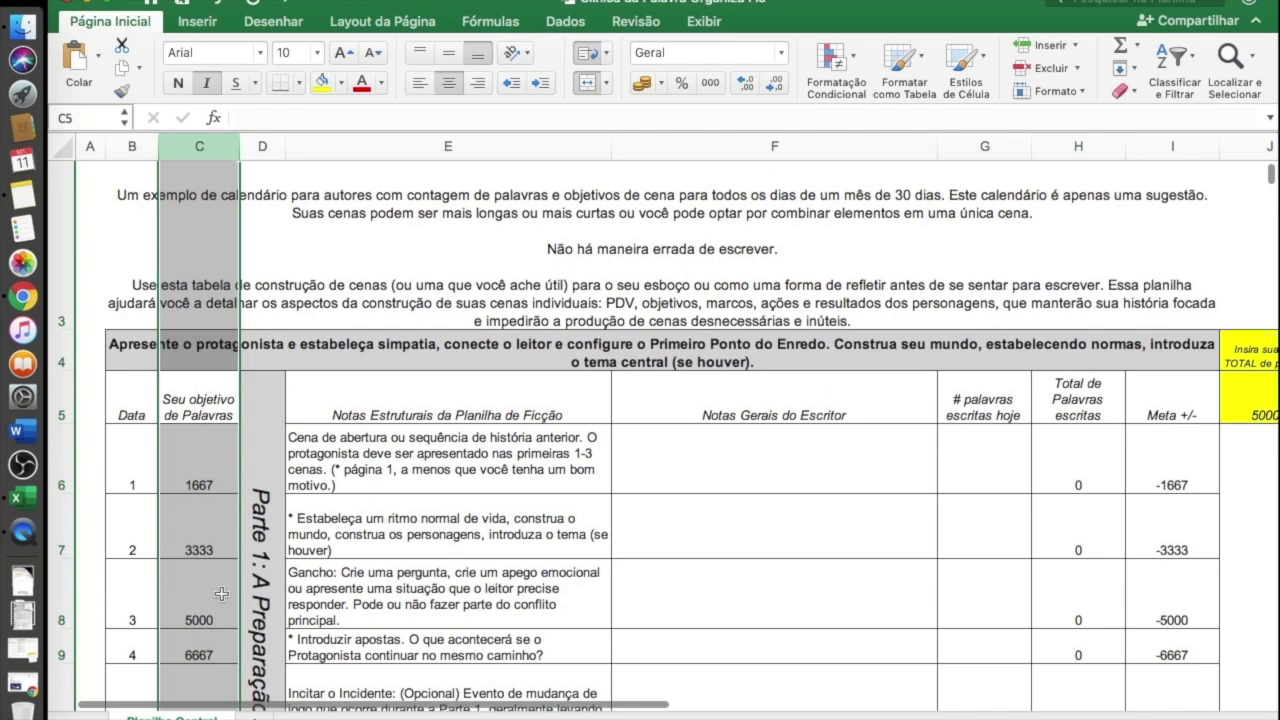
{"action": "scroll", "coordinate": [221, 594], "scroll_direction": "down", "scroll_amount": 3}
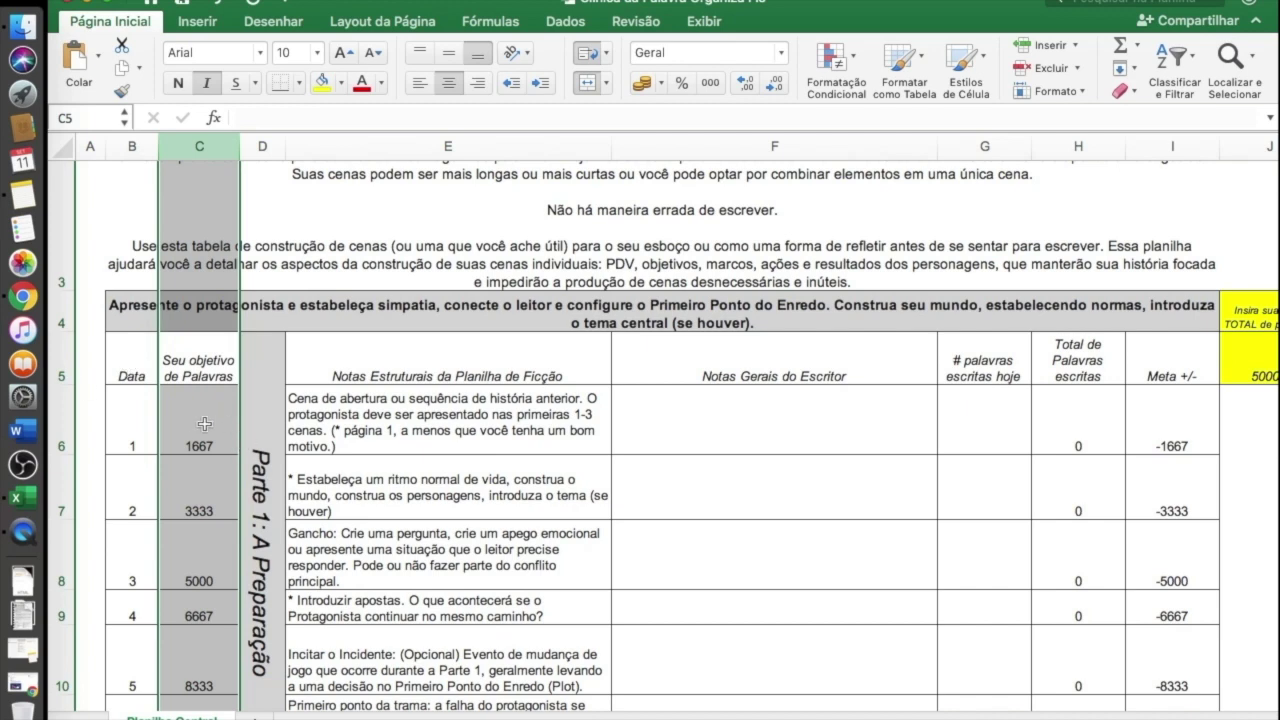
Inspect the formulas behind the word targets of days 1 to 4 in cells C6 to C9
{"action": "left_click", "coordinate": [205, 507]}
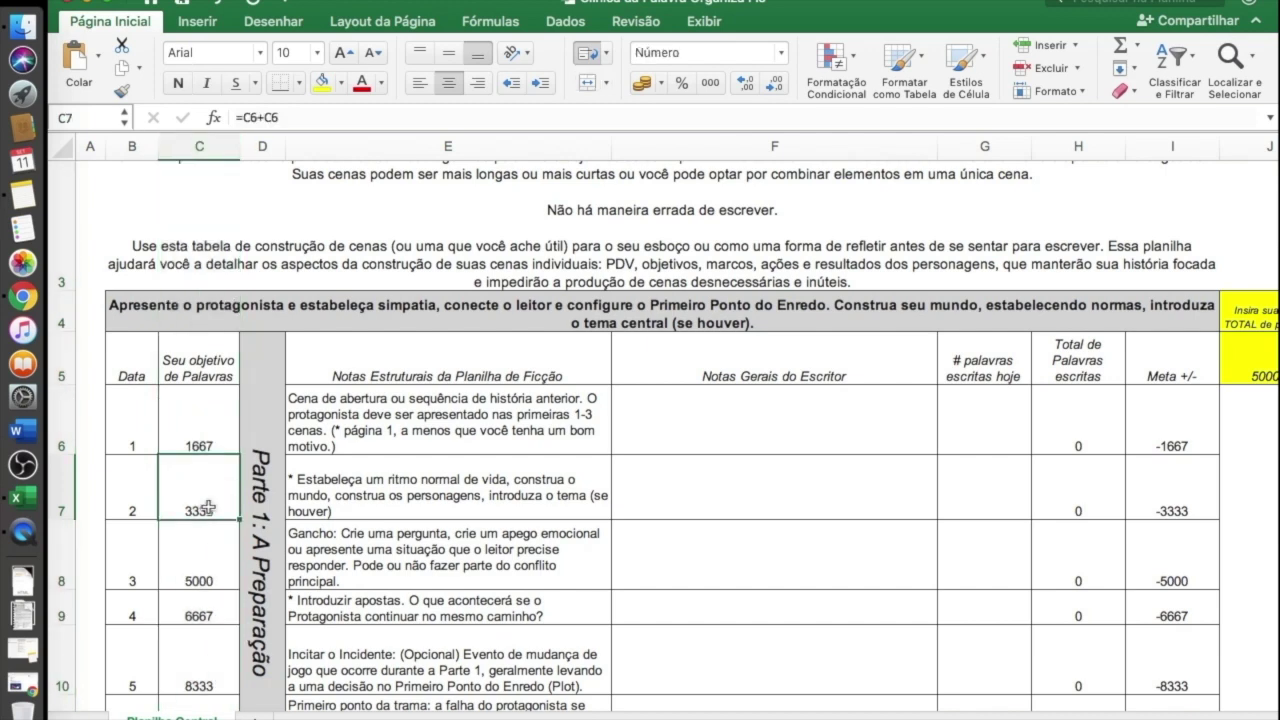
{"action": "left_click", "coordinate": [207, 558]}
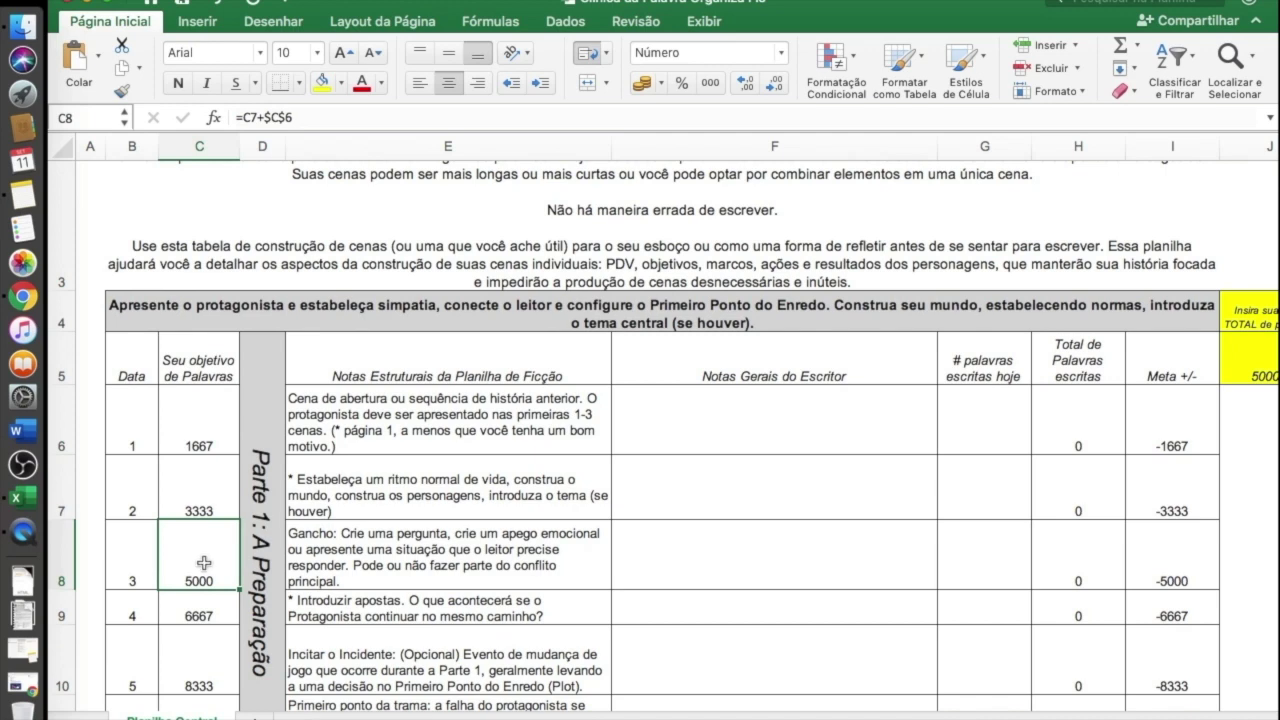
{"action": "left_click", "coordinate": [191, 428]}
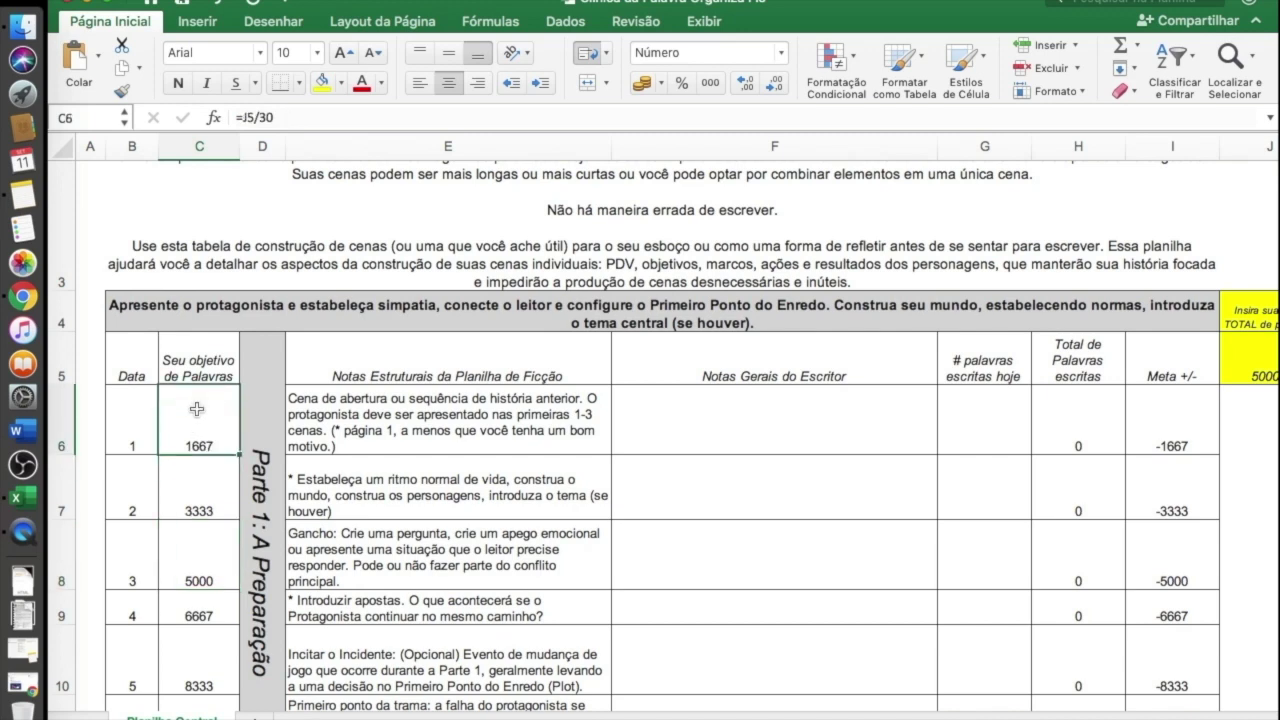
{"action": "left_click", "coordinate": [220, 490]}
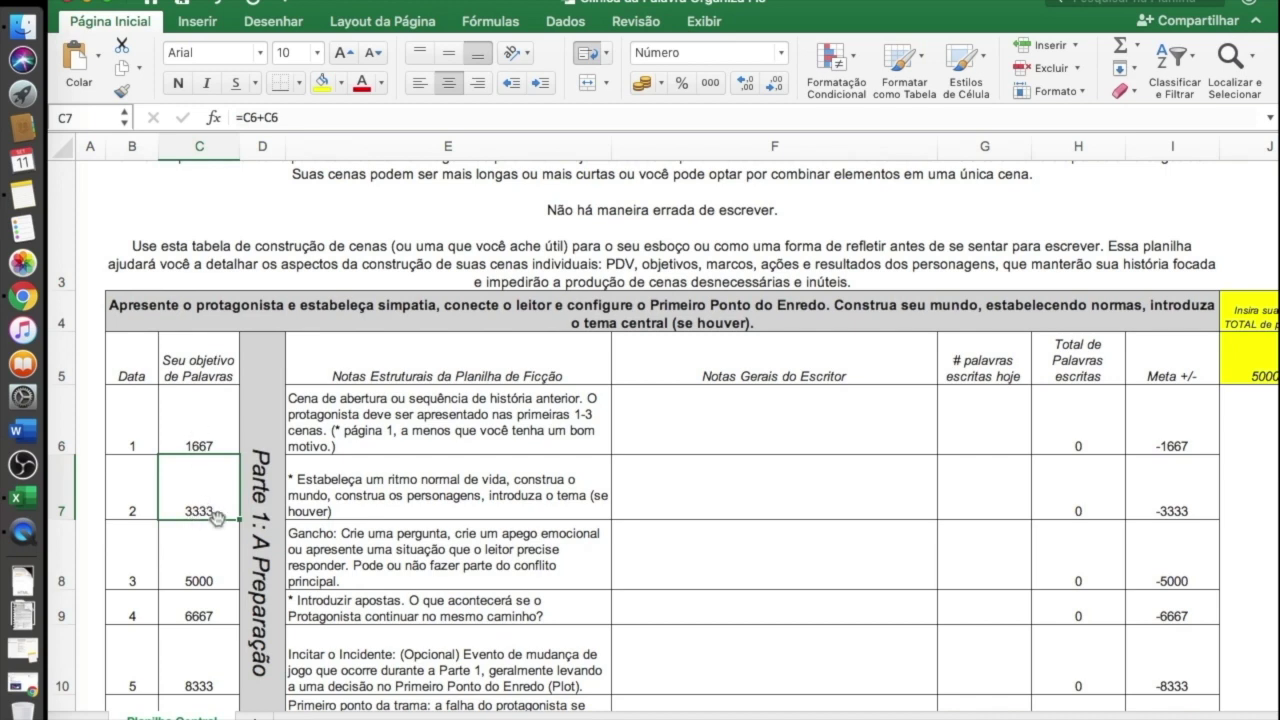
{"action": "left_click", "coordinate": [213, 561]}
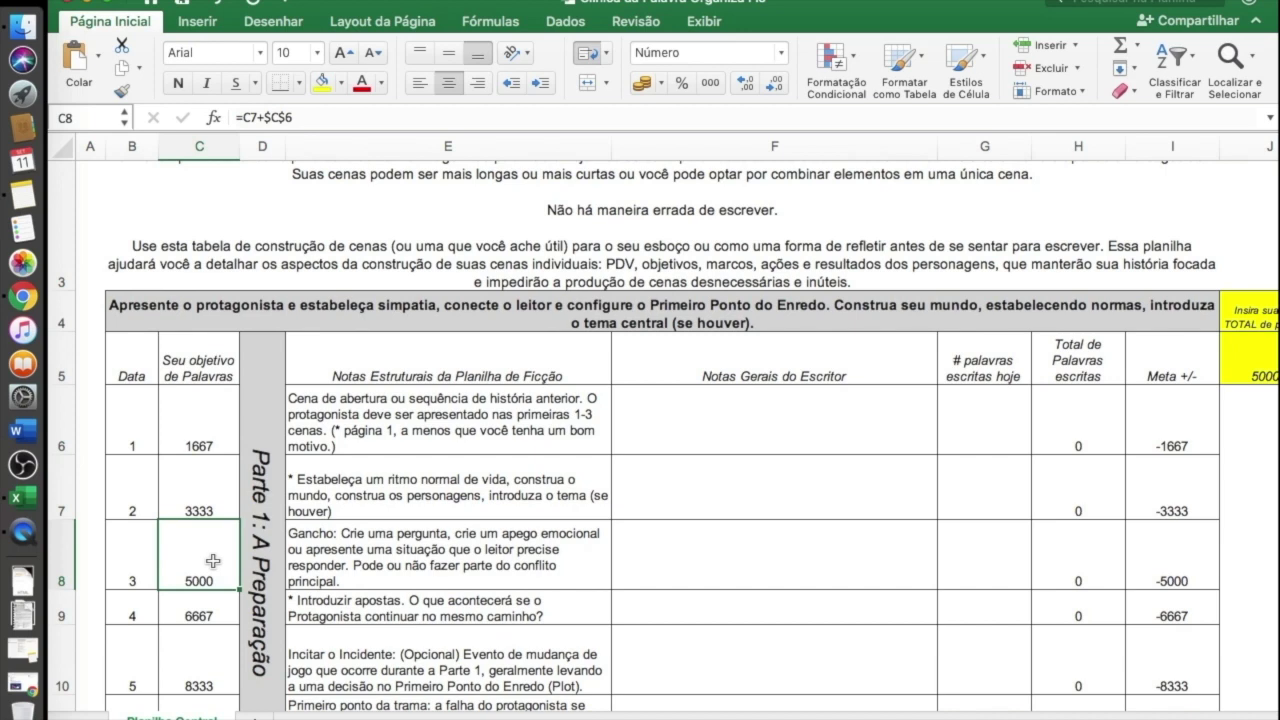
{"action": "left_click", "coordinate": [205, 500]}
{"action": "left_click", "coordinate": [200, 547]}
{"action": "left_click", "coordinate": [221, 616]}
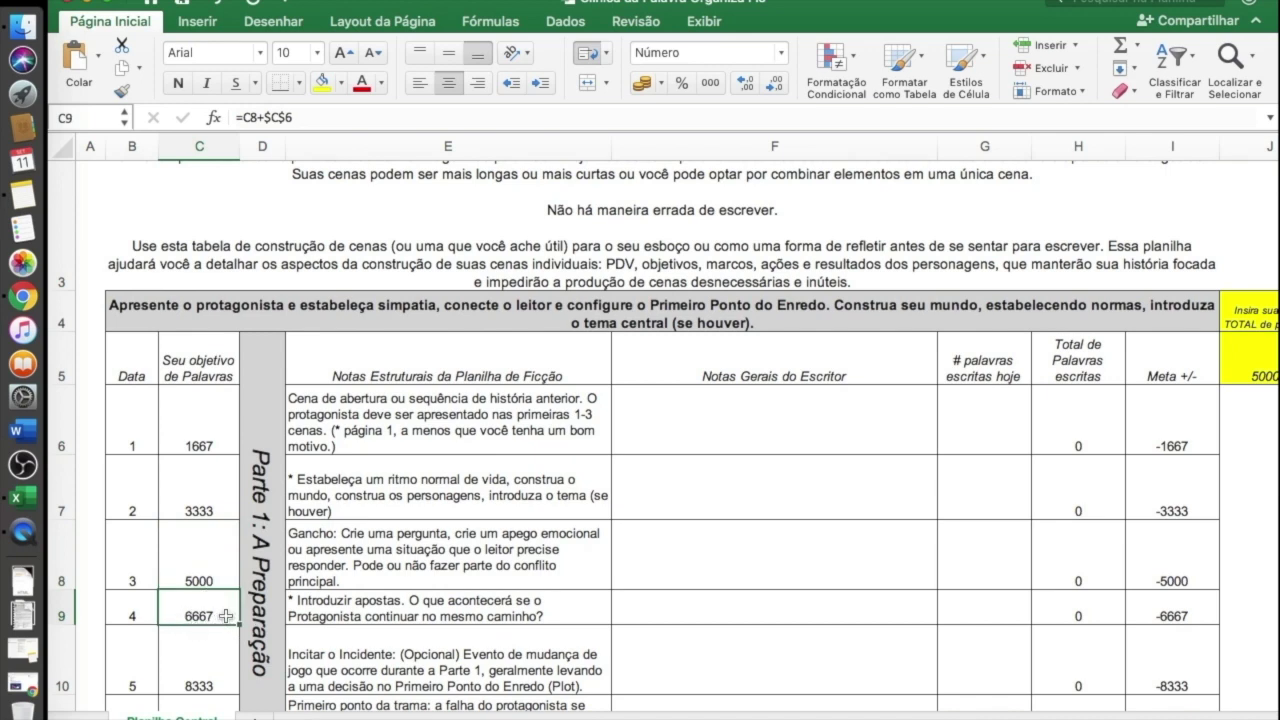
Check the word target and its formula for day 30 in cell C38
{"action": "scroll", "coordinate": [224, 645], "scroll_direction": "down", "scroll_amount": 5}
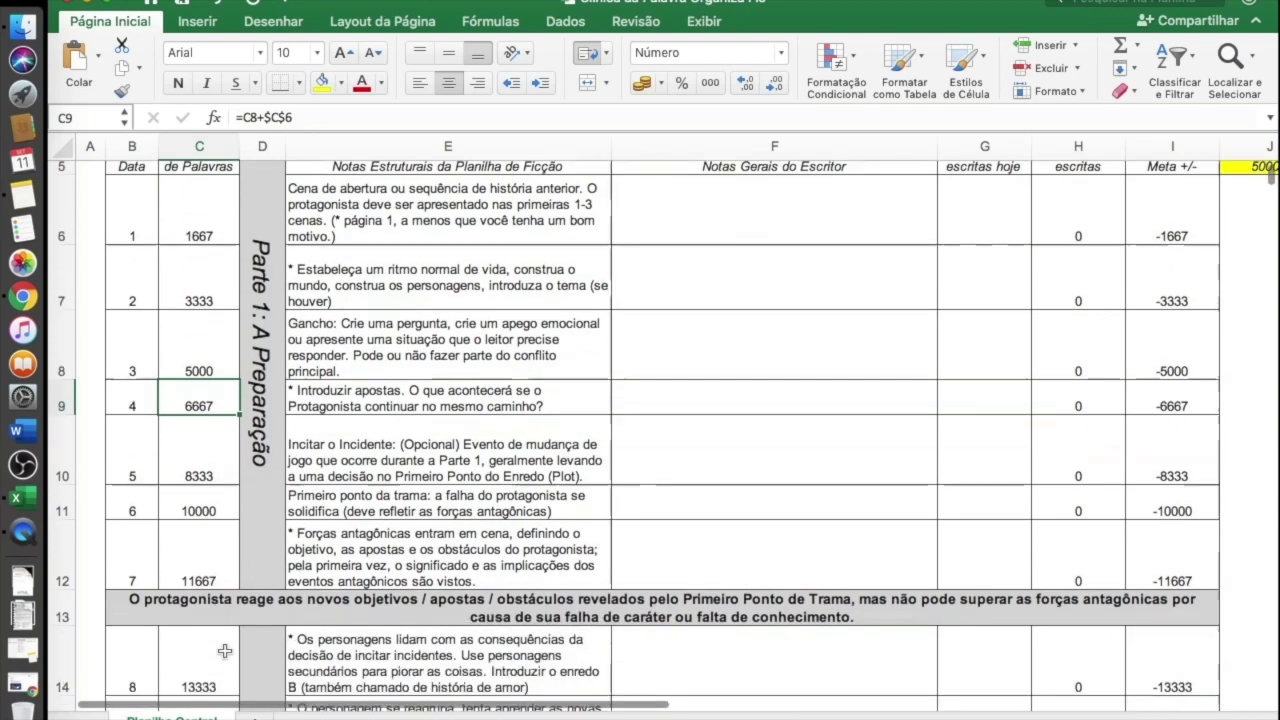
{"action": "scroll", "coordinate": [224, 651], "scroll_direction": "down", "scroll_amount": 10}
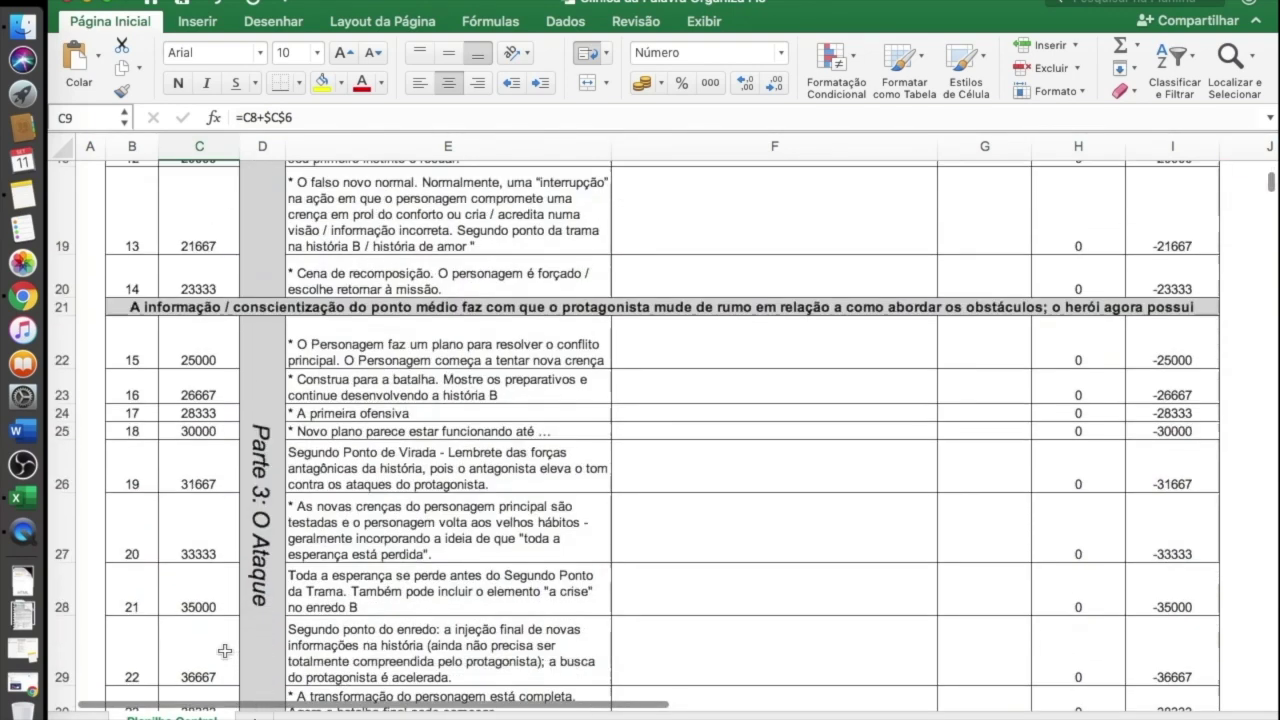
{"action": "scroll", "coordinate": [224, 651], "scroll_direction": "down", "scroll_amount": 7}
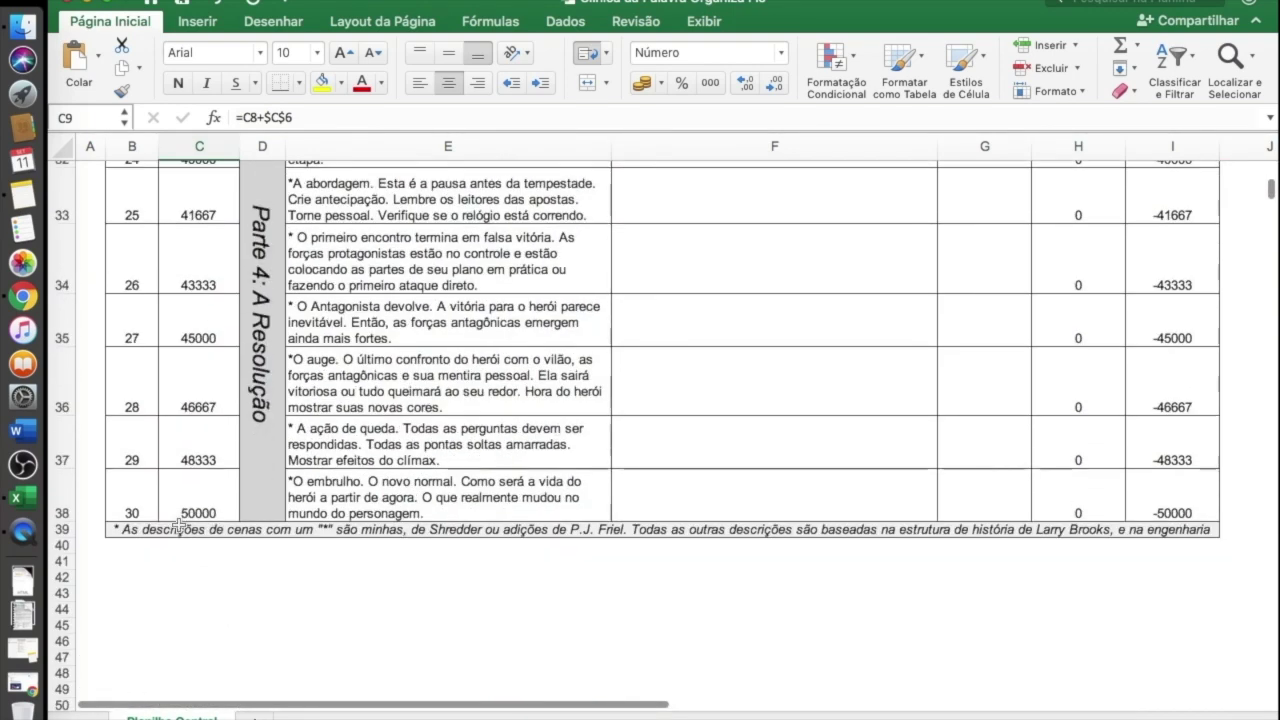
{"action": "left_click", "coordinate": [200, 484]}
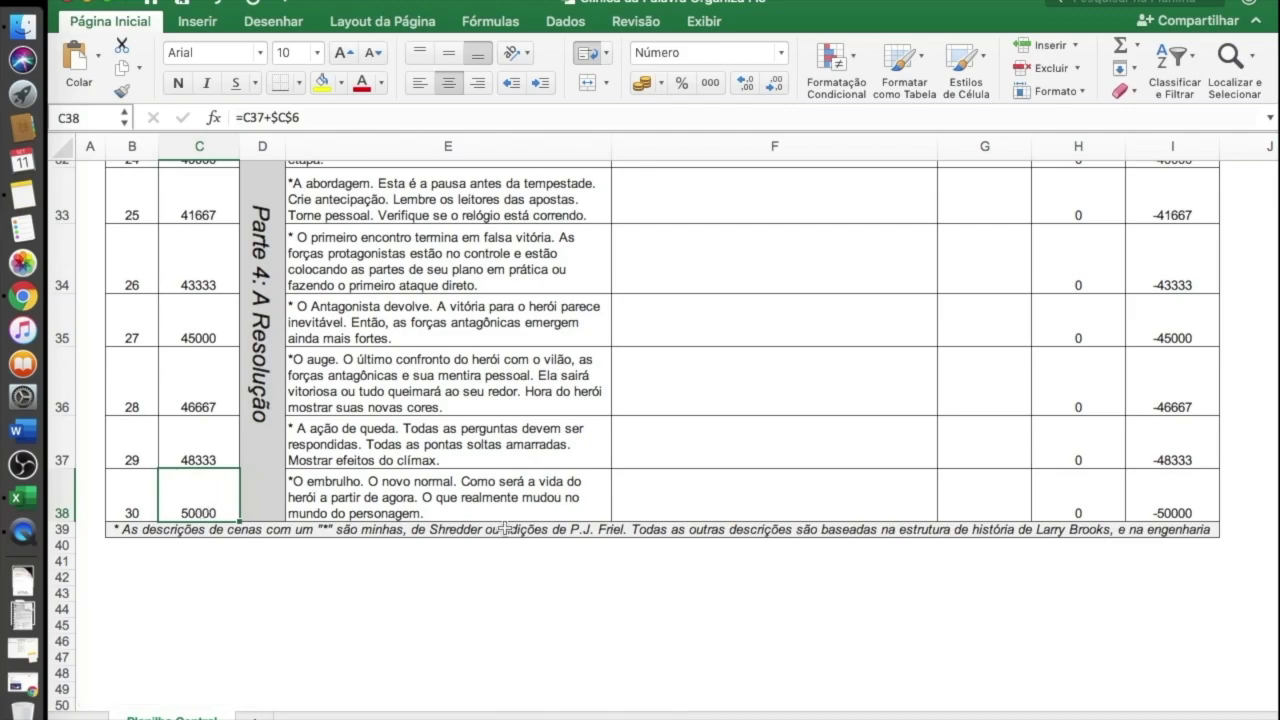
Enter 1400 as the words written on day 1 in cell G6, and check that day's Meta +/- formula
{"action": "scroll", "coordinate": [512, 528], "scroll_direction": "up", "scroll_amount": 10}
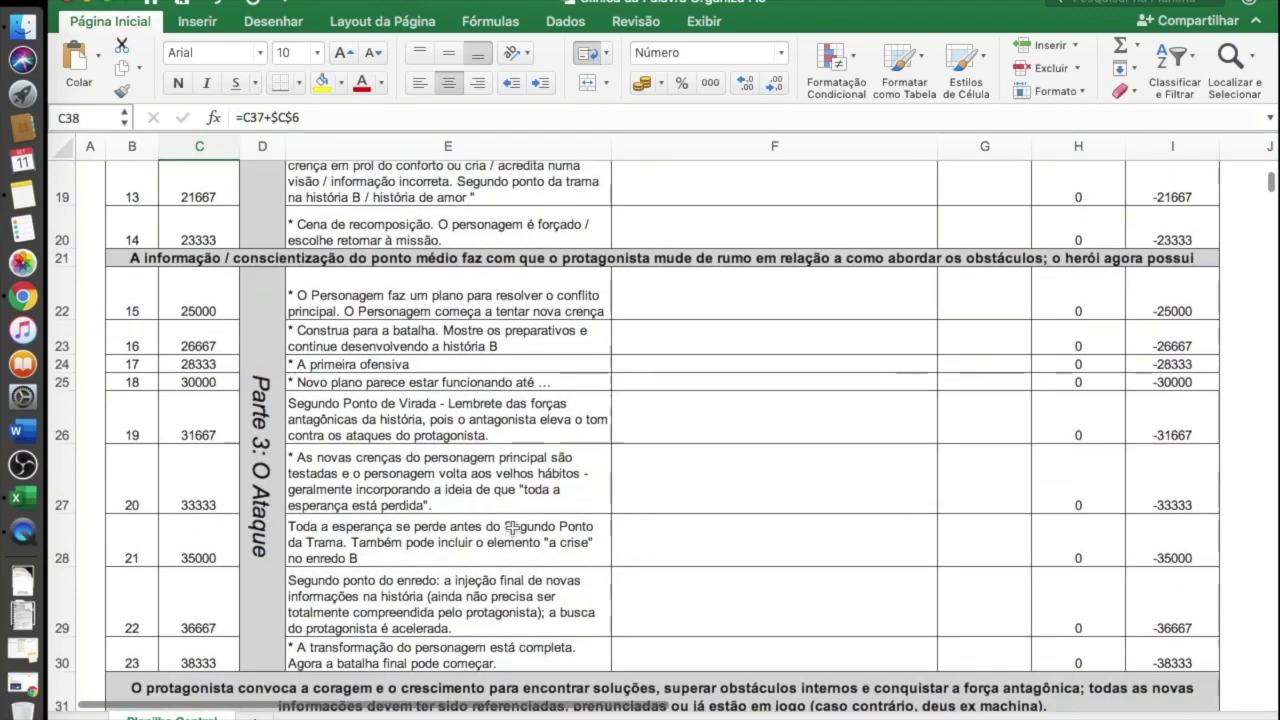
{"action": "scroll", "coordinate": [512, 528], "scroll_direction": "up", "scroll_amount": 10}
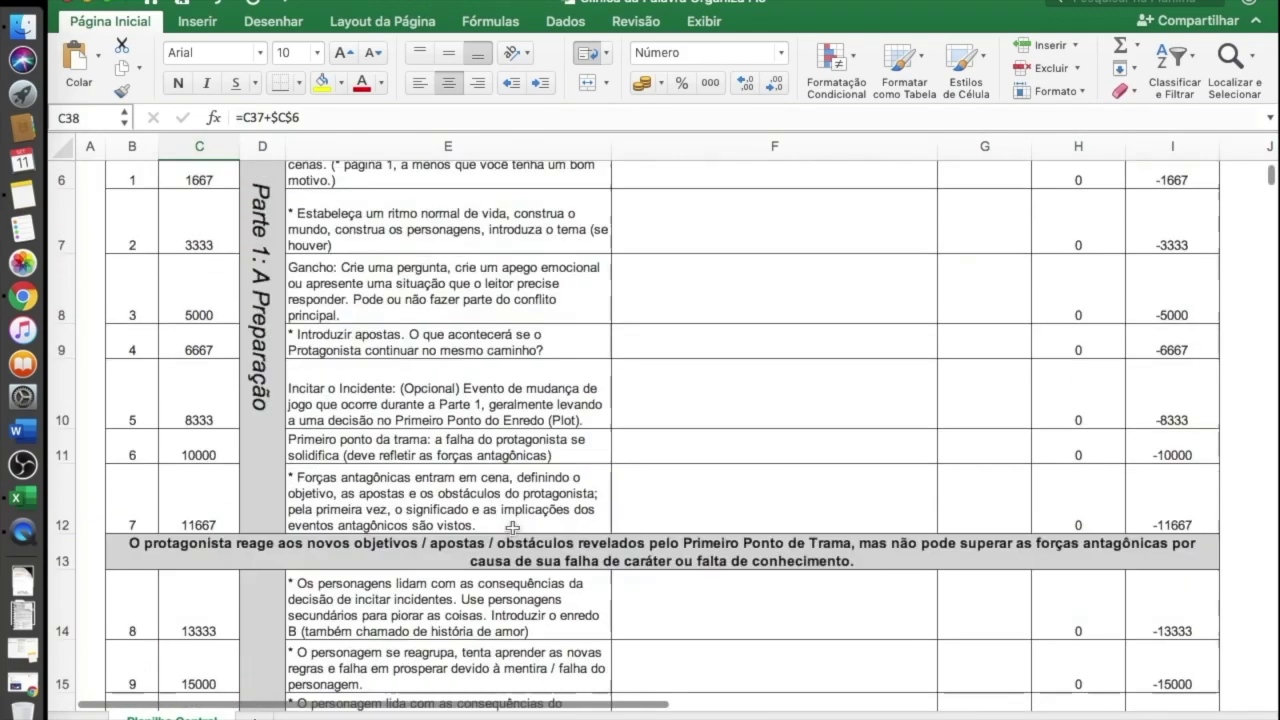
{"action": "scroll", "coordinate": [512, 528], "scroll_direction": "up", "scroll_amount": 1}
{"action": "left_click", "coordinate": [209, 417]}
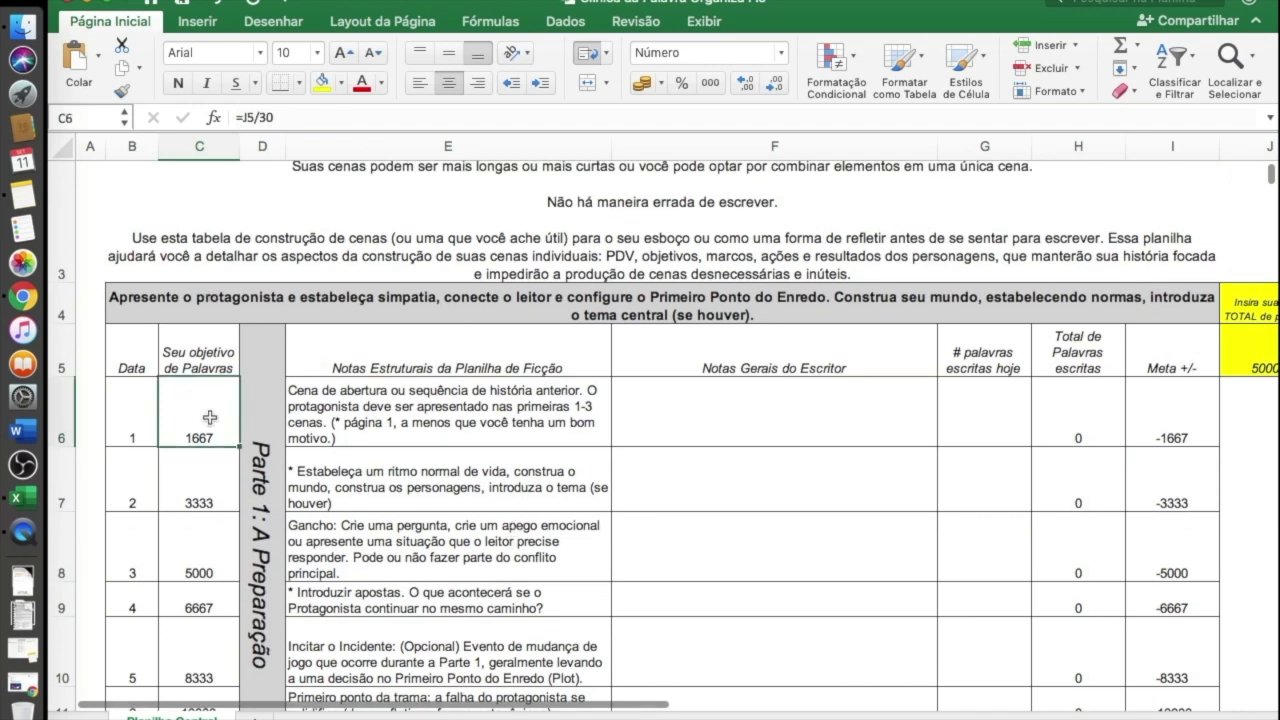
{"action": "left_click", "coordinate": [984, 435]}
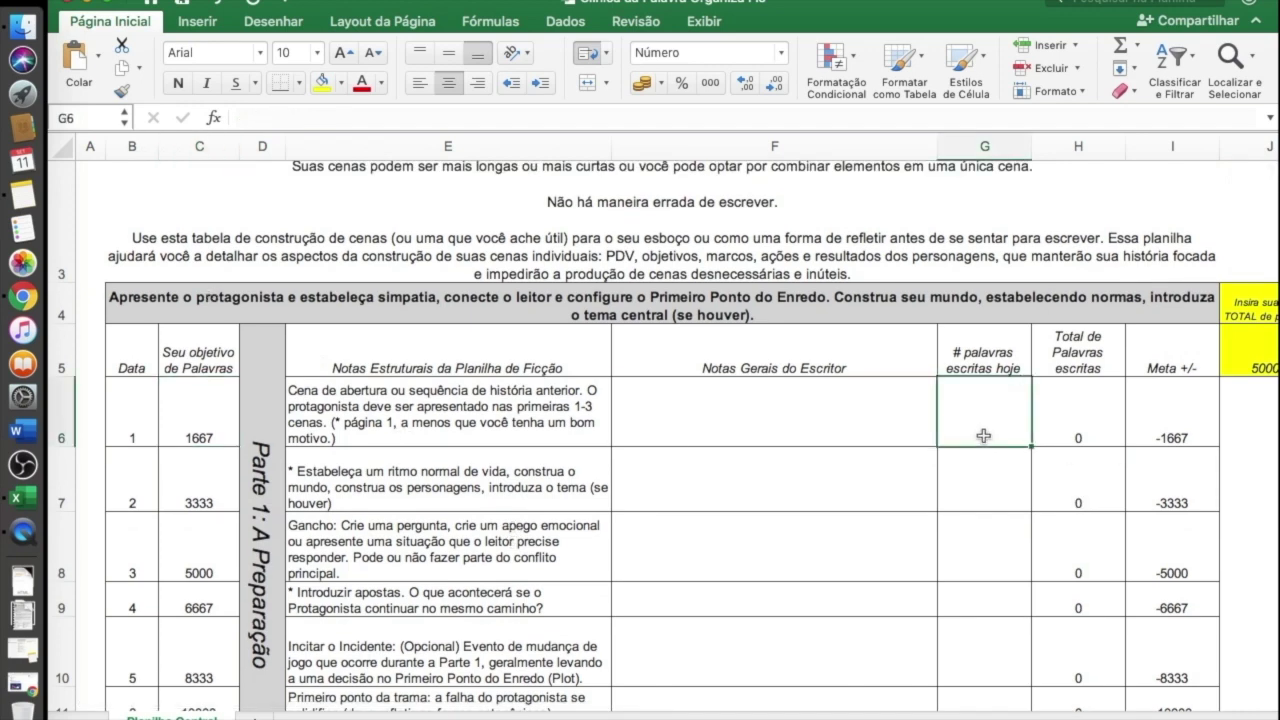
{"action": "type", "text": "1400"}
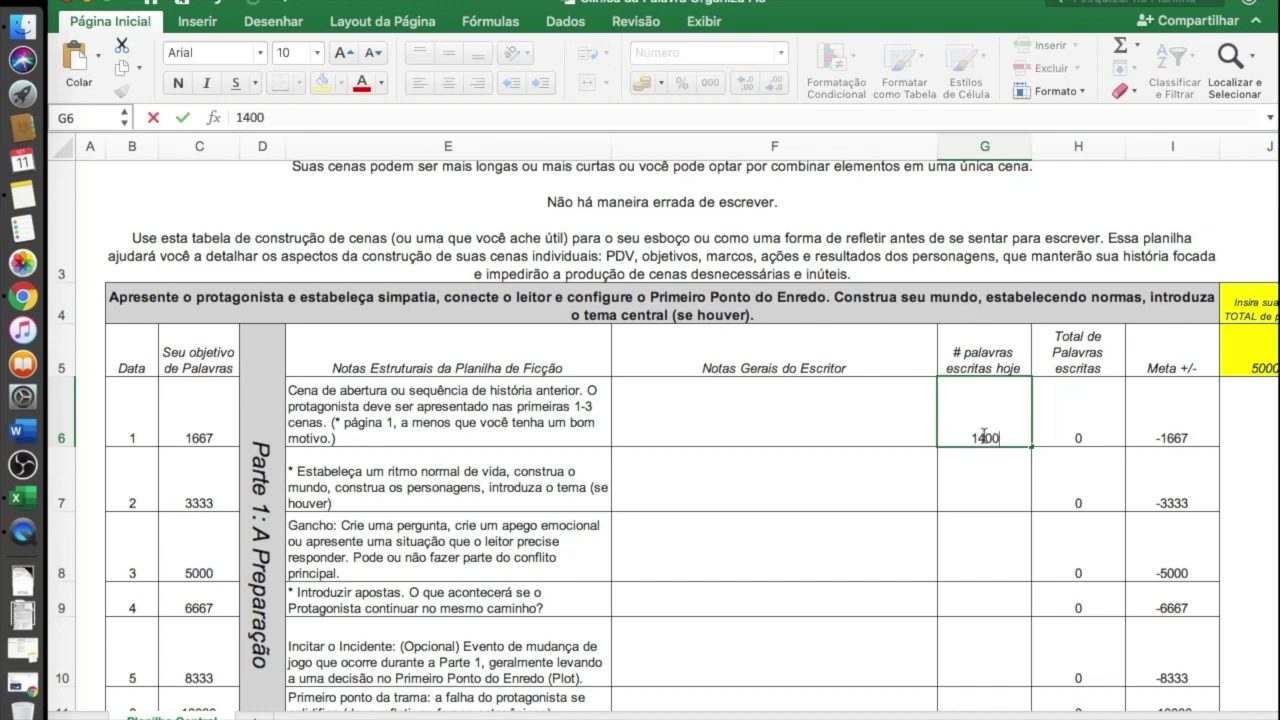
{"action": "key", "text": "Return"}
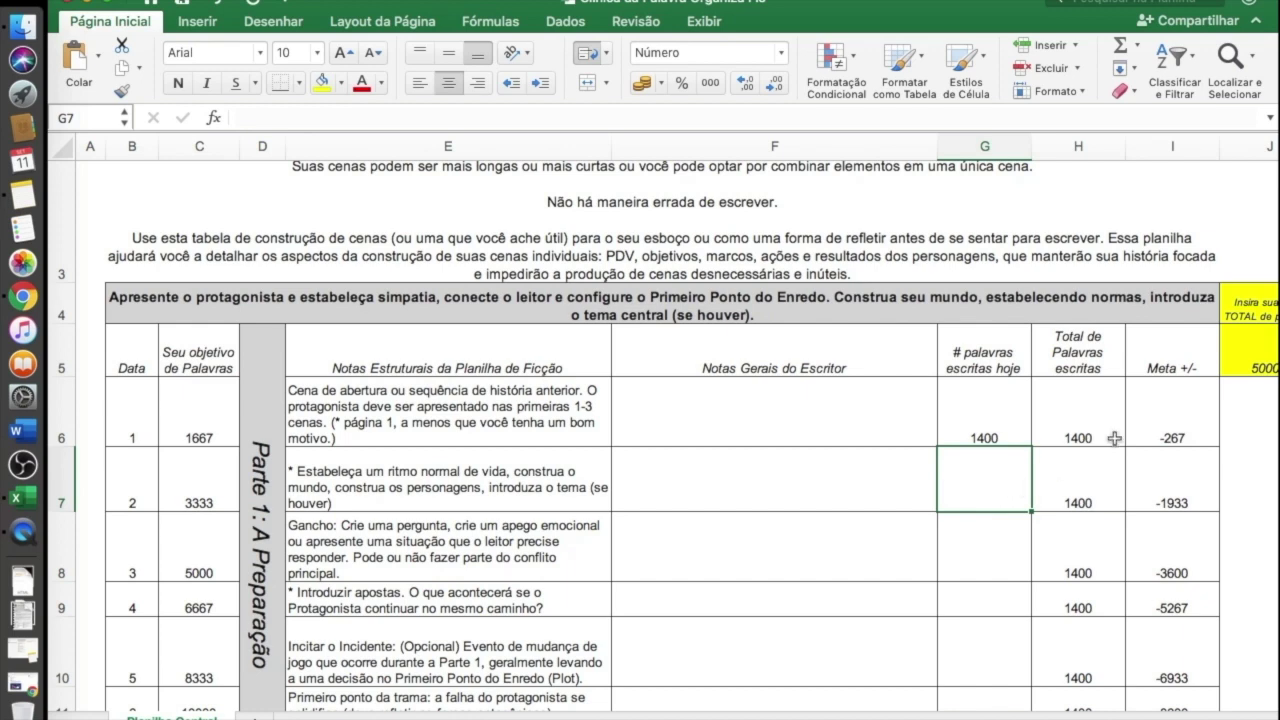
{"action": "left_click", "coordinate": [1199, 433]}
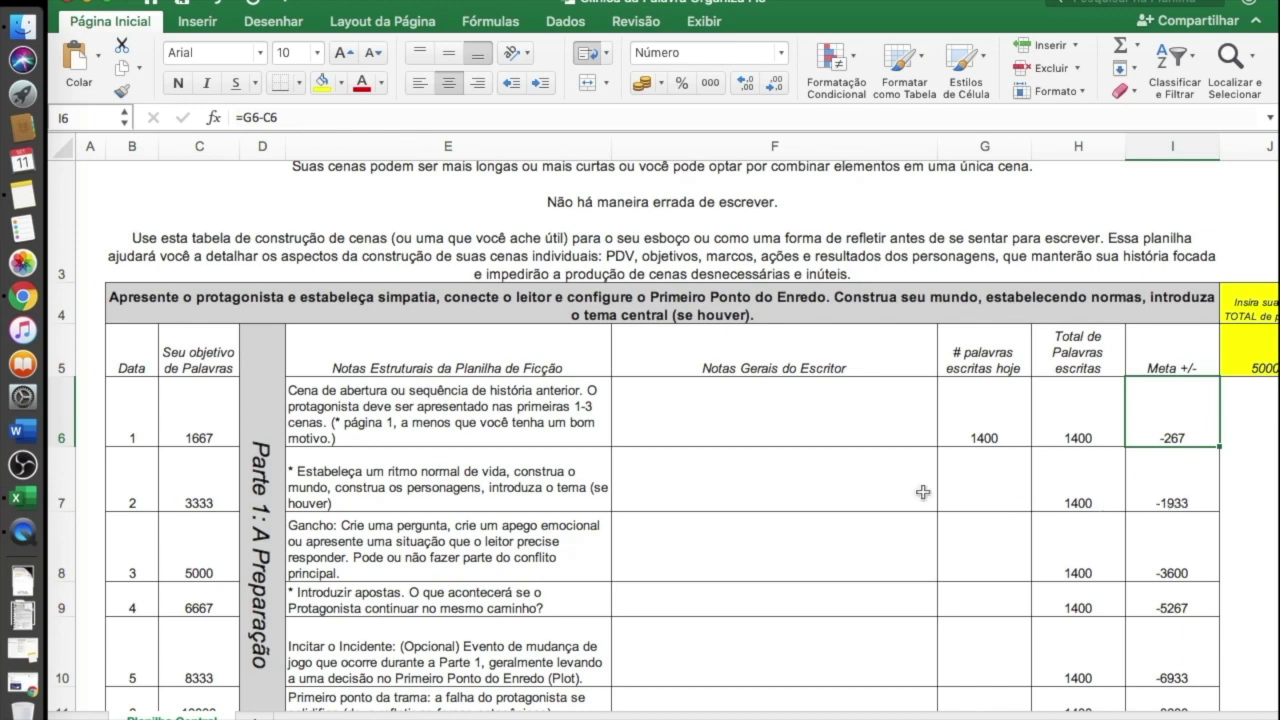
Enter 19680 as the words written on day 2 in cell G7
{"action": "left_click", "coordinate": [983, 505]}
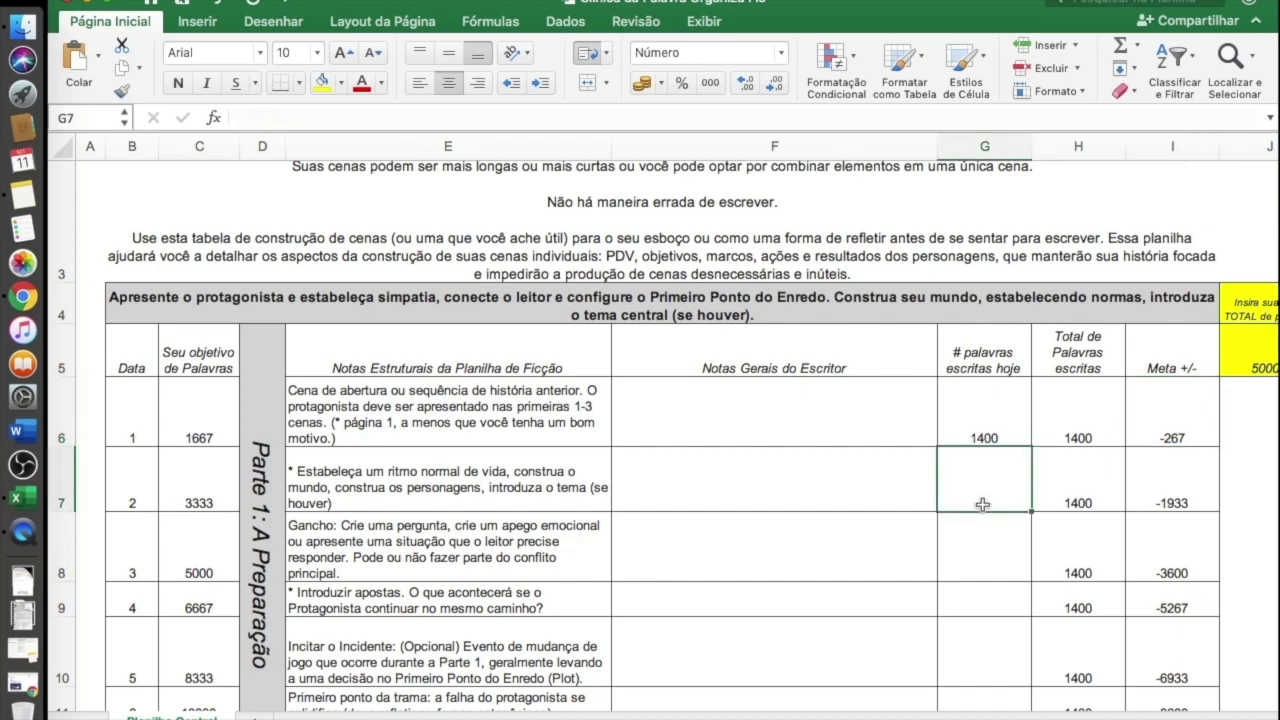
{"action": "type", "text": "19"}
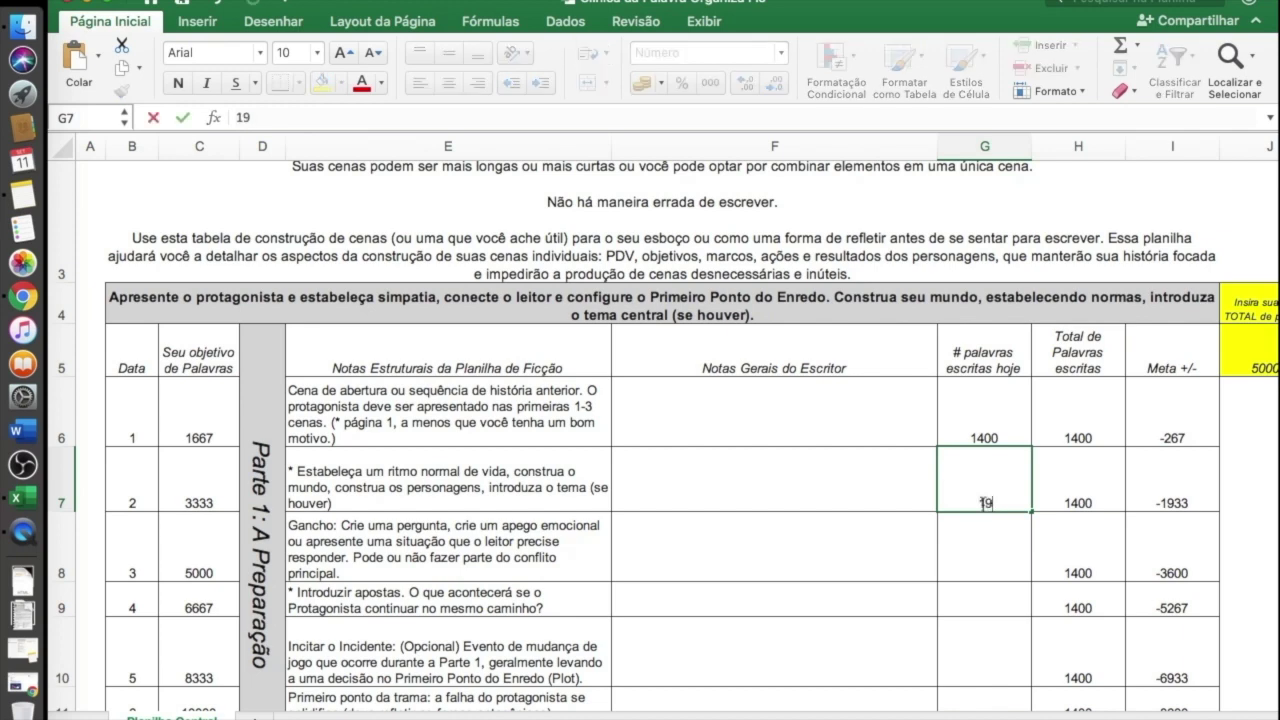
{"action": "type", "text": "680"}
{"action": "key", "text": "Return"}
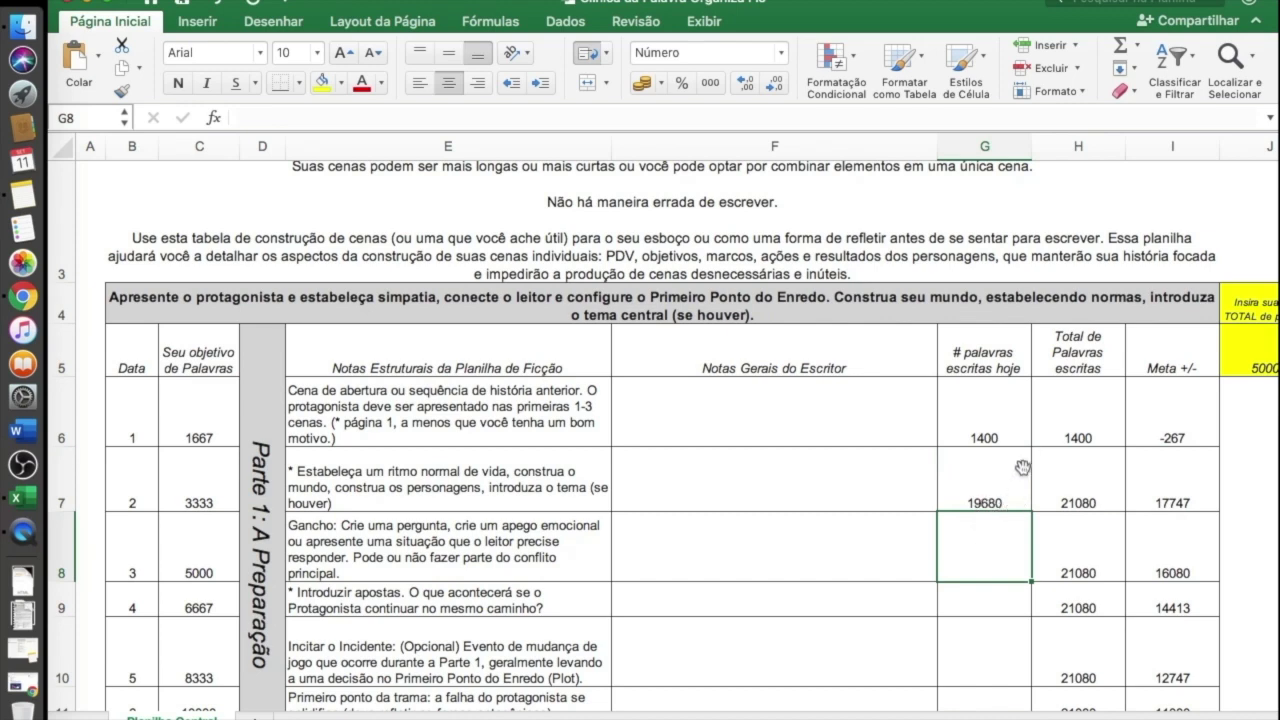
Check day 2's Meta +/- formula, and enter 100 and 170 as the words written on days 3 and 4 in cells G8 and G9
{"action": "left_click", "coordinate": [1201, 501]}
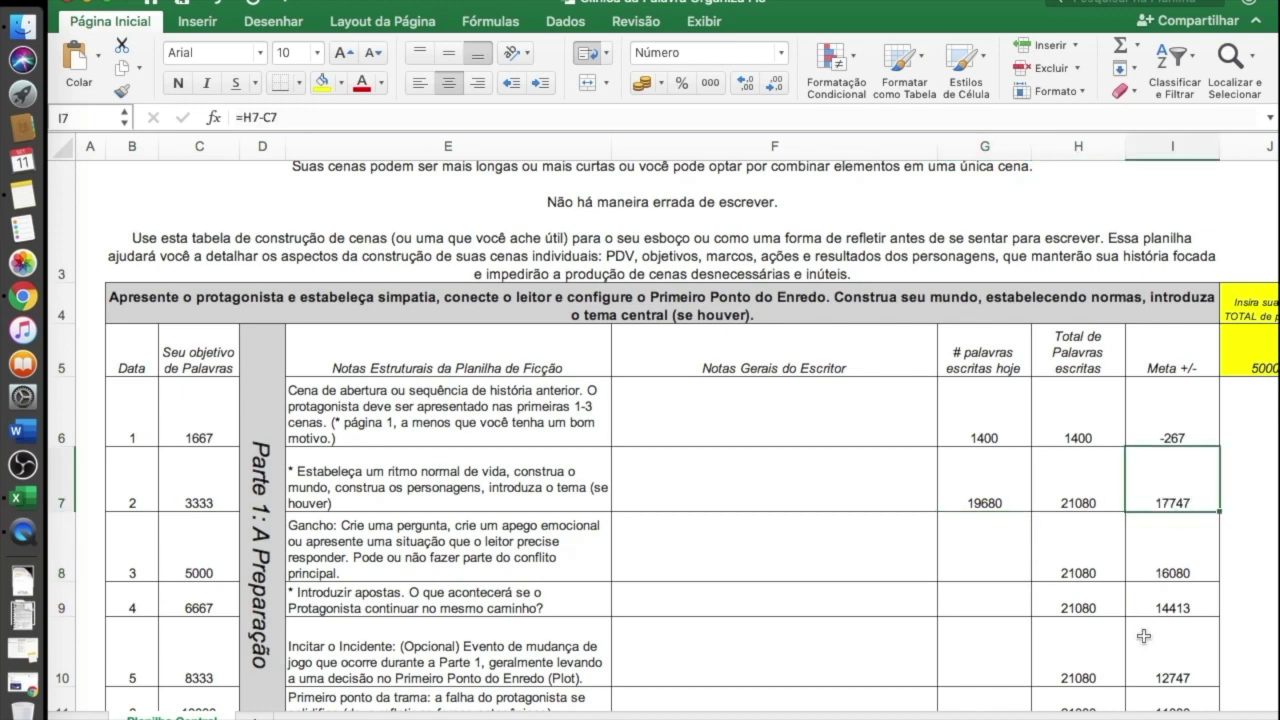
{"action": "scroll", "coordinate": [1144, 636], "scroll_direction": "down", "scroll_amount": 1}
{"action": "scroll", "coordinate": [1144, 636], "scroll_direction": "down", "scroll_amount": 5}
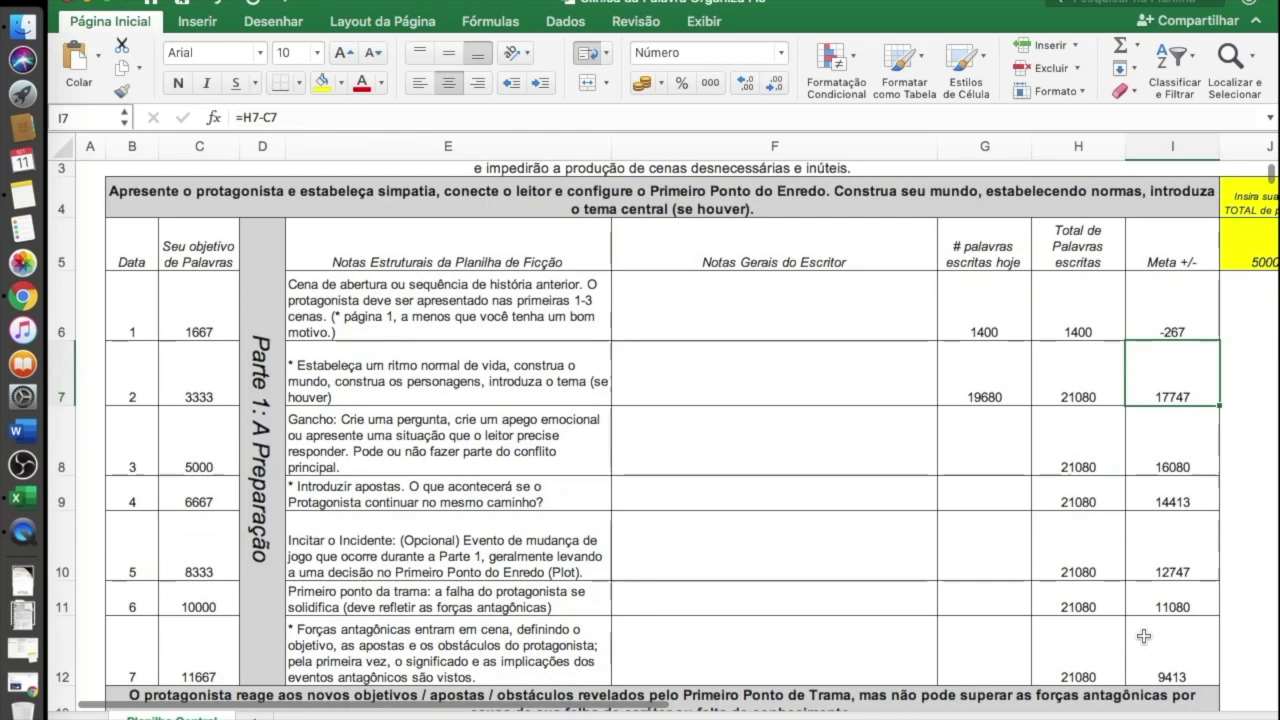
{"action": "left_click", "coordinate": [971, 461]}
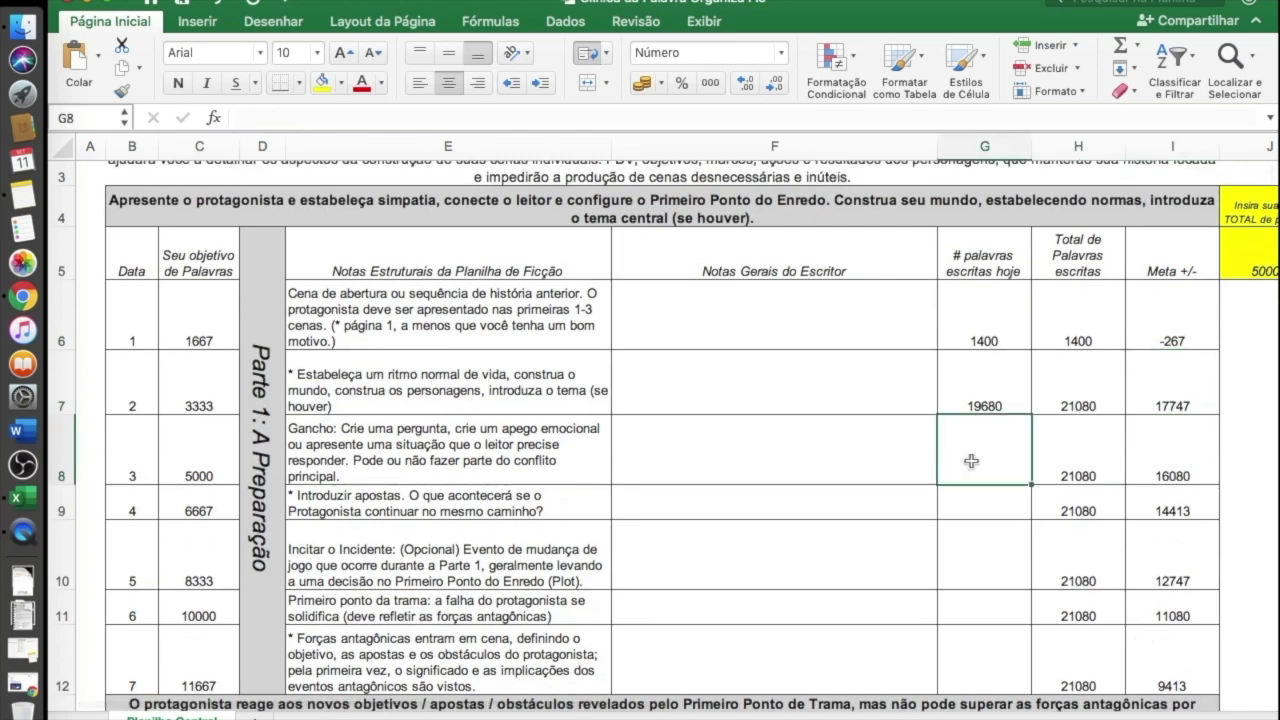
{"action": "type", "text": "100"}
{"action": "key", "text": "Return"}
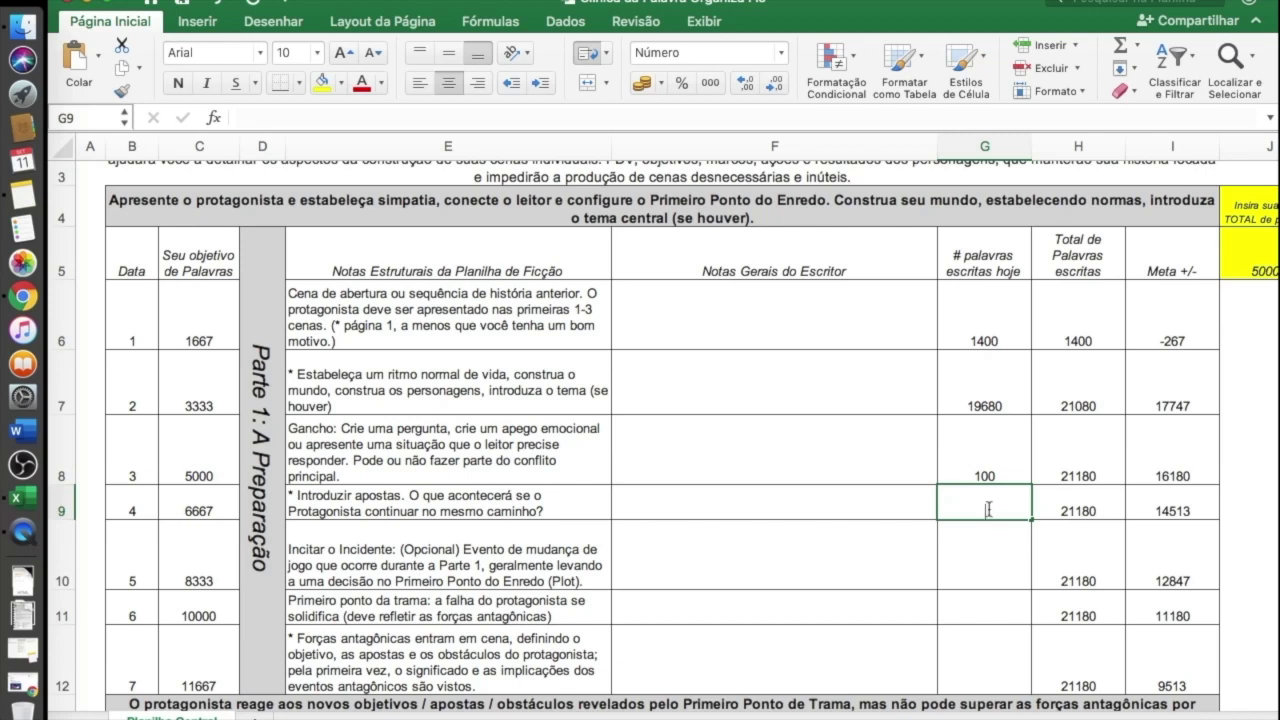
{"action": "type", "text": "170"}
{"action": "key", "text": "Return"}
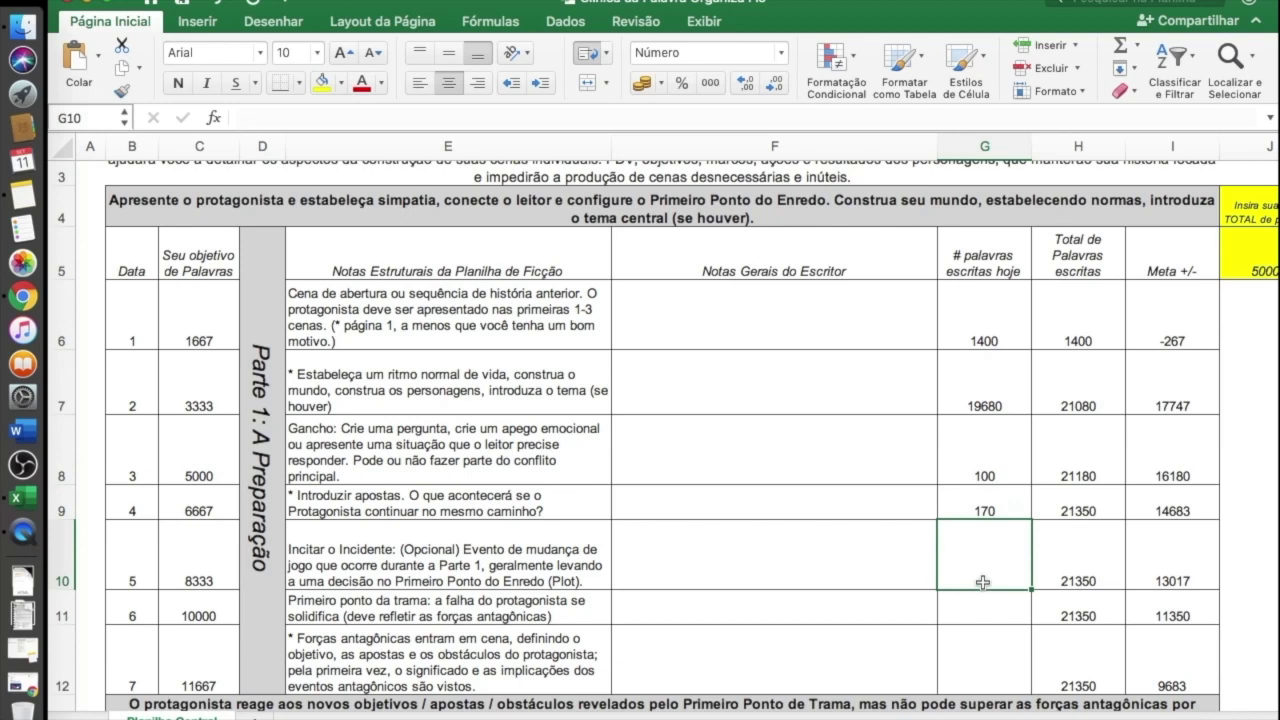
Enter 0, 98 and 0 as the words written on days 5, 6 and 7 in cells G10 to G12
{"action": "type", "text": "0"}
{"action": "key", "text": "Return"}
{"action": "type", "text": "98"}
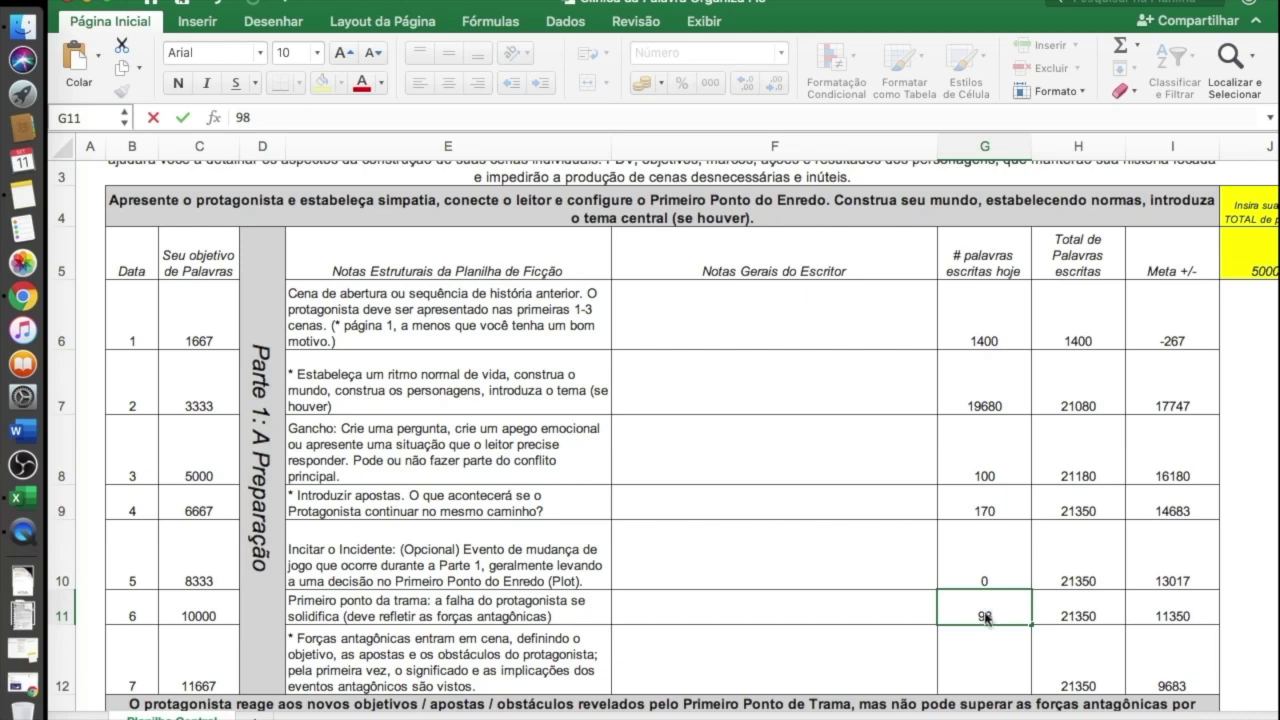
{"action": "key", "text": "Return"}
{"action": "scroll", "coordinate": [984, 625], "scroll_direction": "down", "scroll_amount": 3}
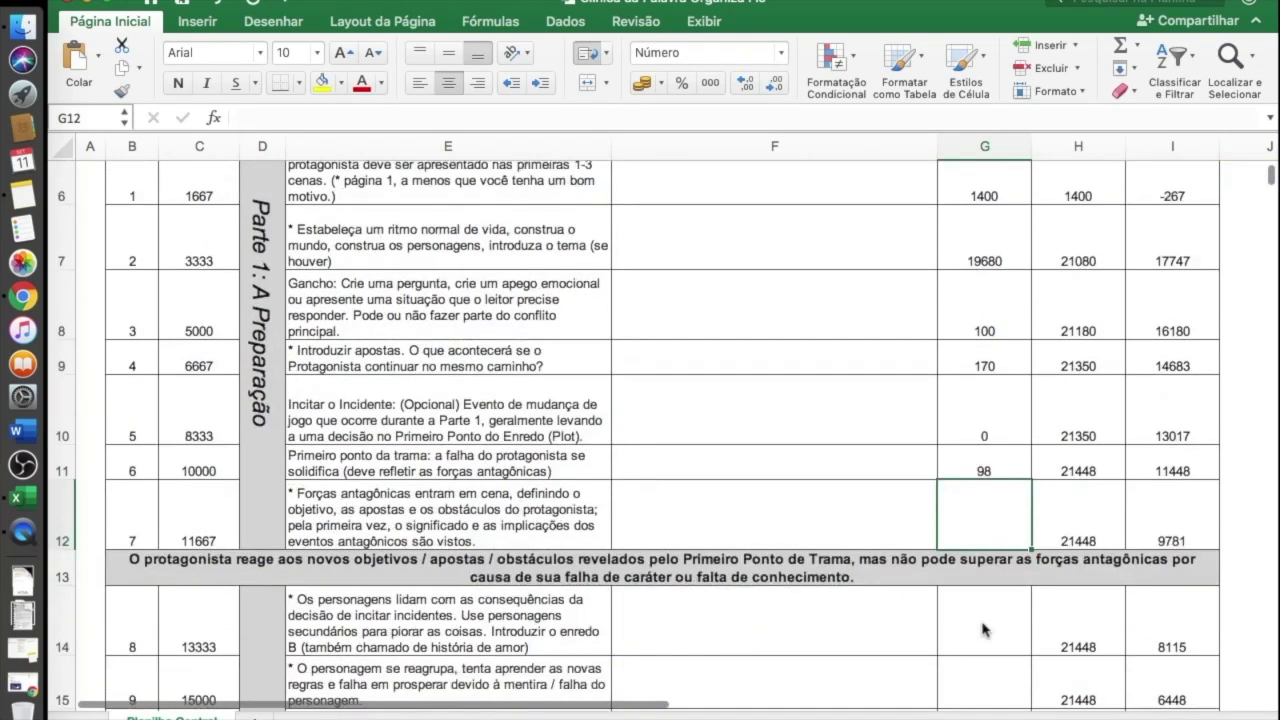
{"action": "scroll", "coordinate": [984, 628], "scroll_direction": "down", "scroll_amount": 1}
{"action": "type", "text": "0"}
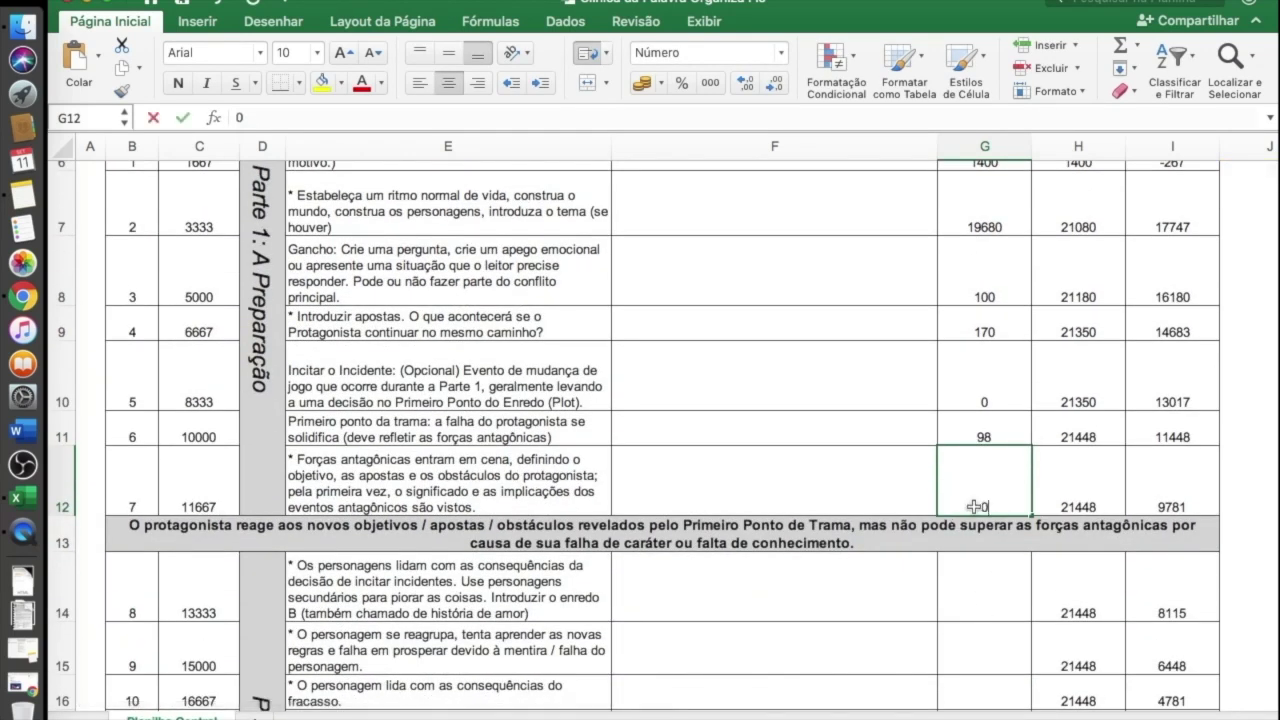
Enter 0 as the words written on days 8 and 9 in cells G14 and G15
{"action": "left_click", "coordinate": [971, 606]}
{"action": "type", "text": "0"}
{"action": "key", "text": "Return"}
{"action": "type", "text": "0"}
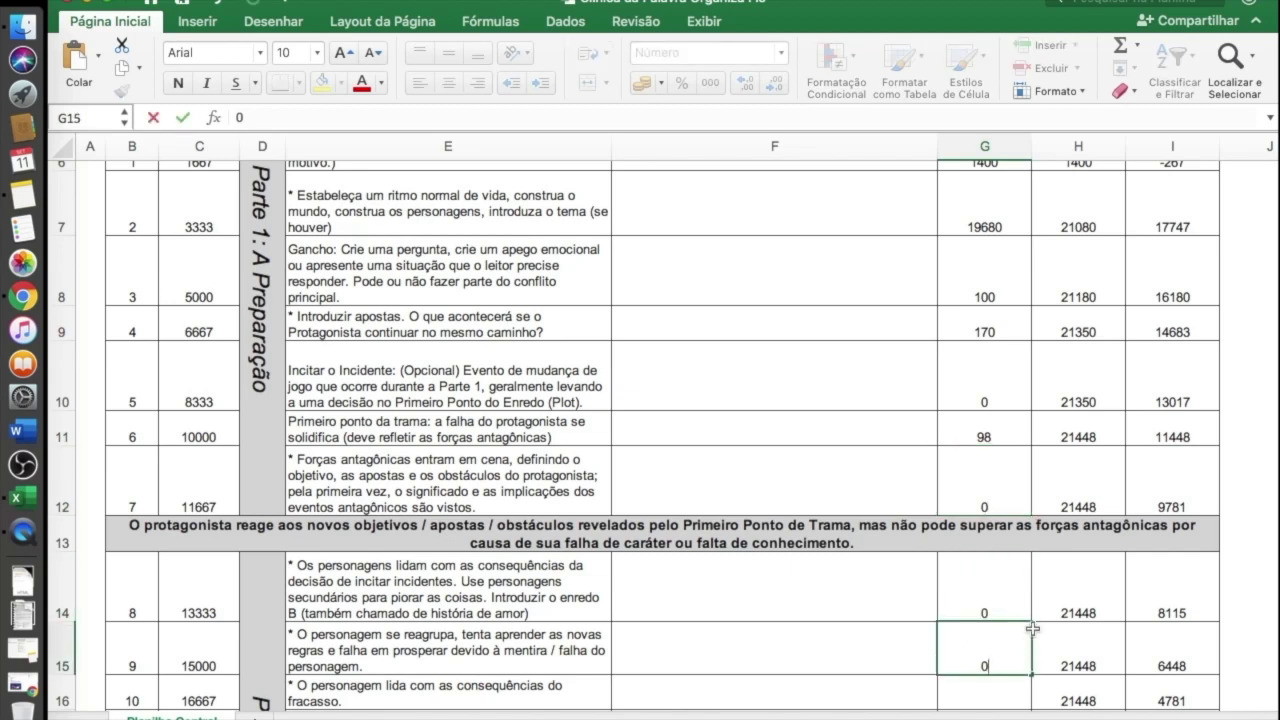
{"action": "scroll", "coordinate": [1030, 628], "scroll_direction": "down", "scroll_amount": 5}
{"action": "scroll", "coordinate": [1034, 627], "scroll_direction": "down", "scroll_amount": 5}
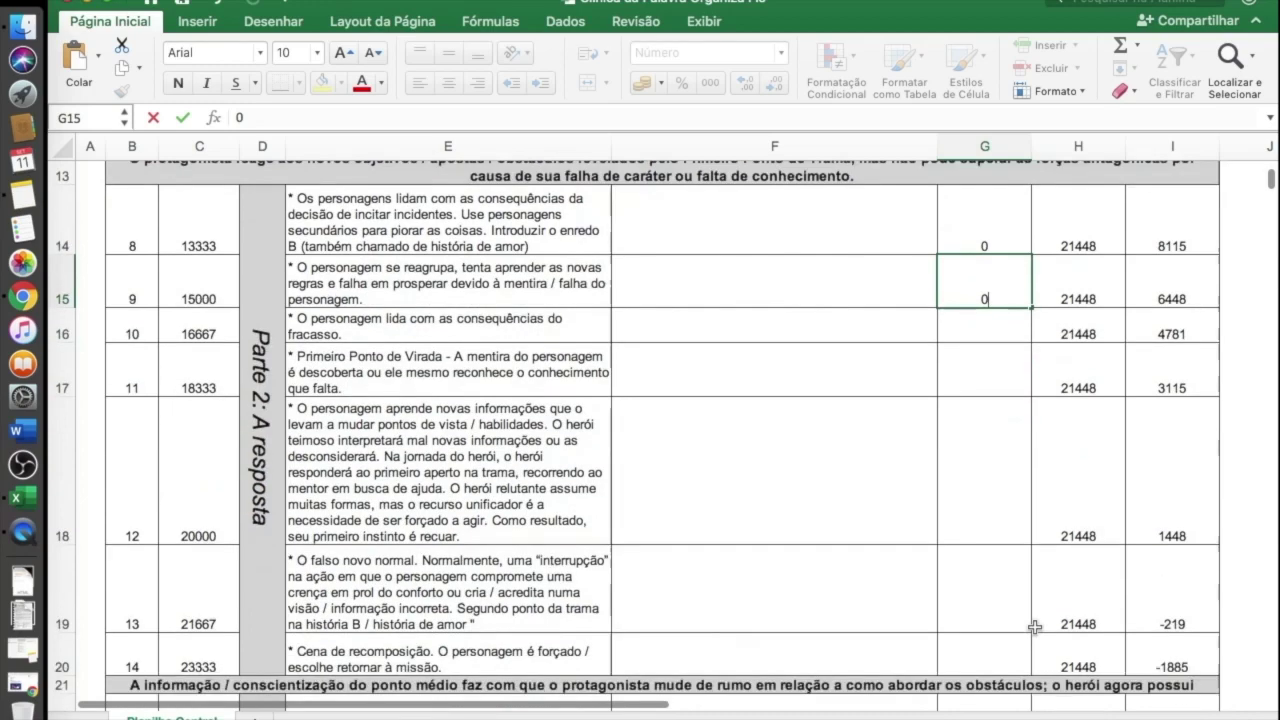
{"action": "left_click", "coordinate": [967, 495]}
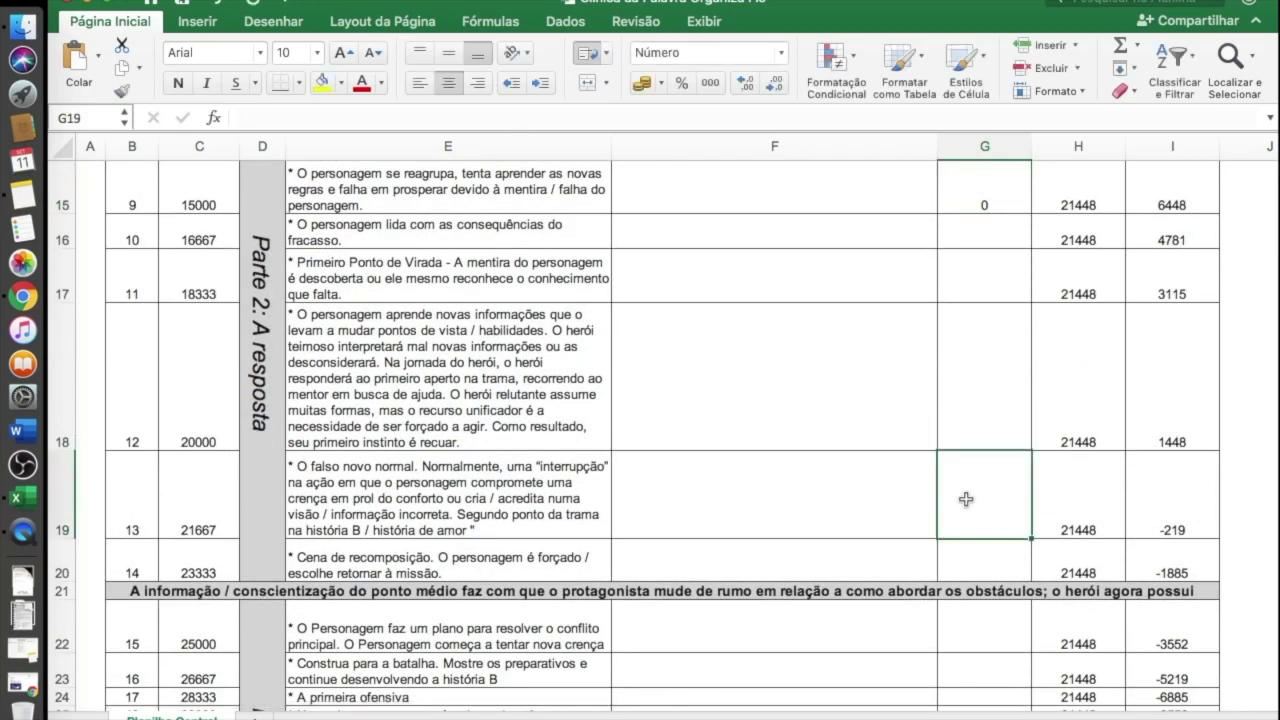
Compare the words written, accumulated total and Meta +/- cells of days 2 and 3
{"action": "scroll", "coordinate": [966, 499], "scroll_direction": "up", "scroll_amount": 12}
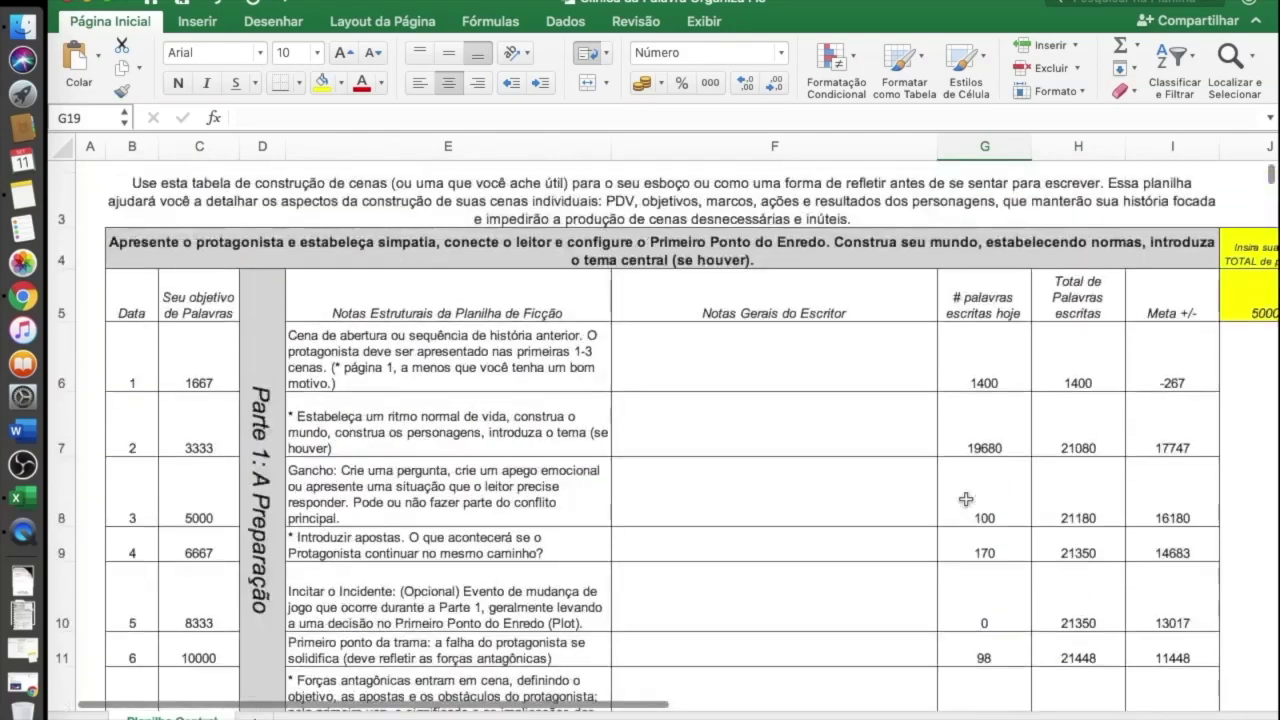
{"action": "left_click", "coordinate": [980, 450]}
{"action": "left_click", "coordinate": [1058, 451]}
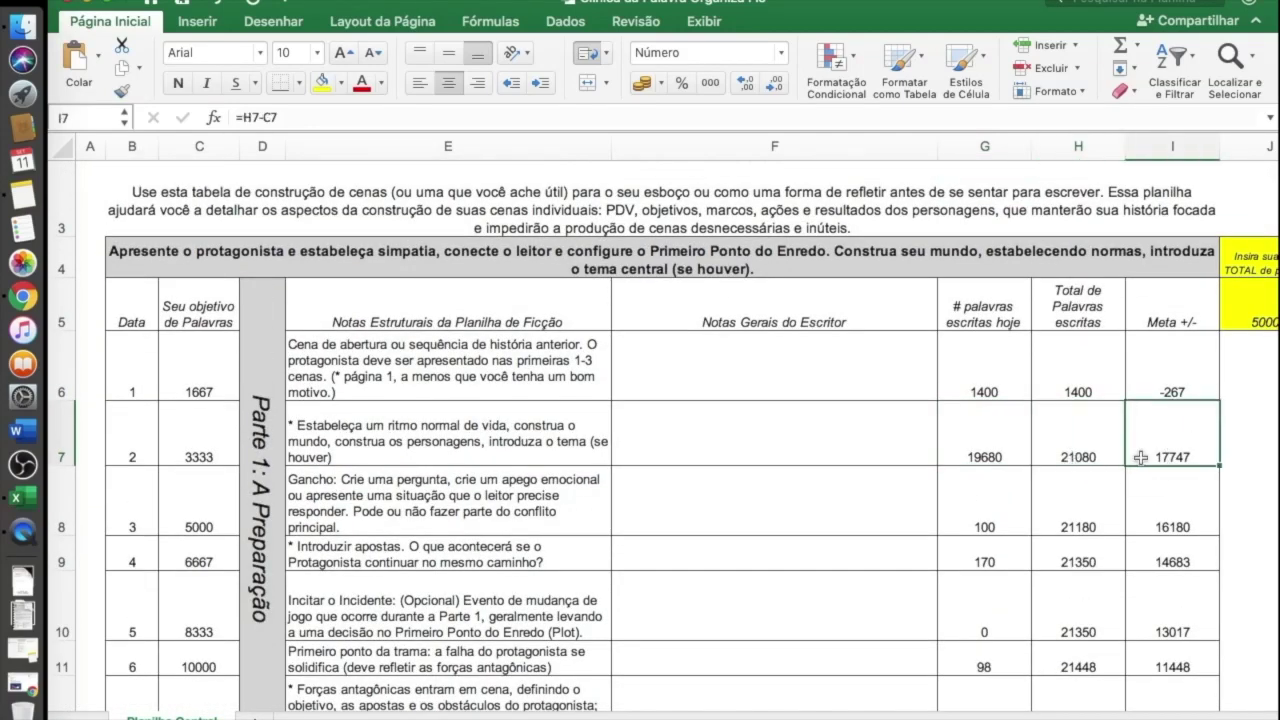
{"action": "left_click", "coordinate": [992, 512]}
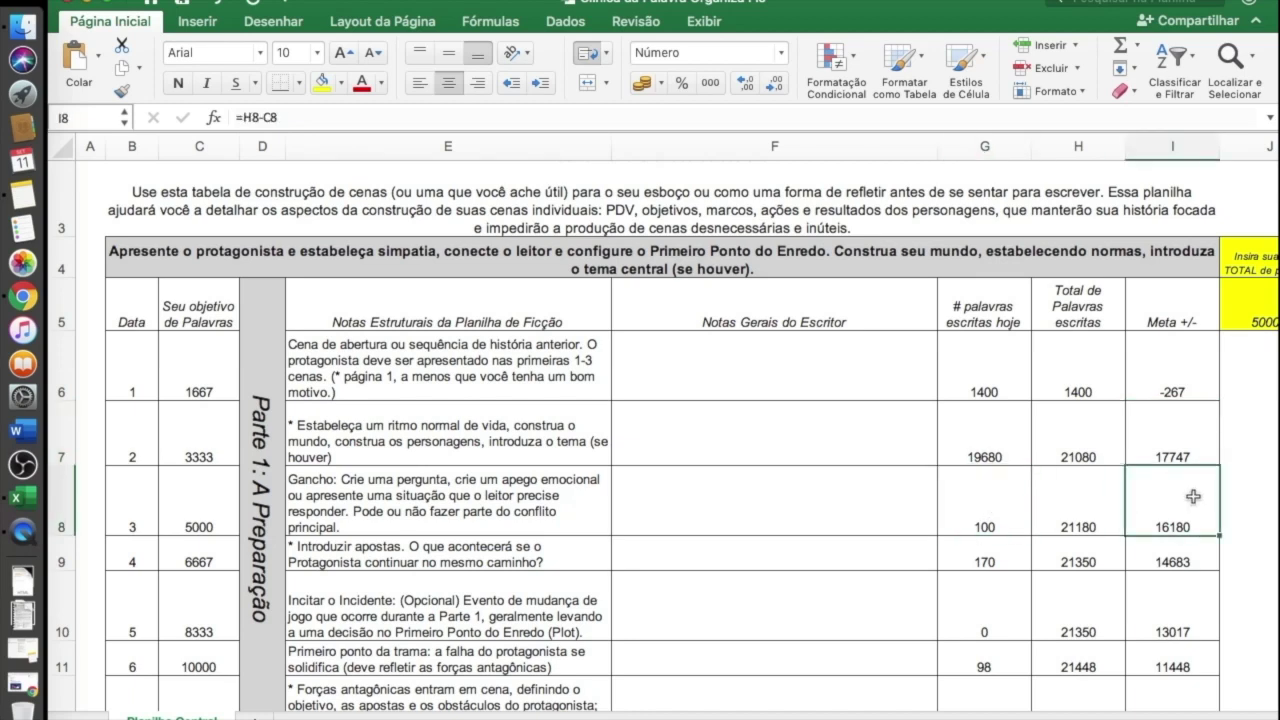
{"action": "left_click", "coordinate": [950, 563]}
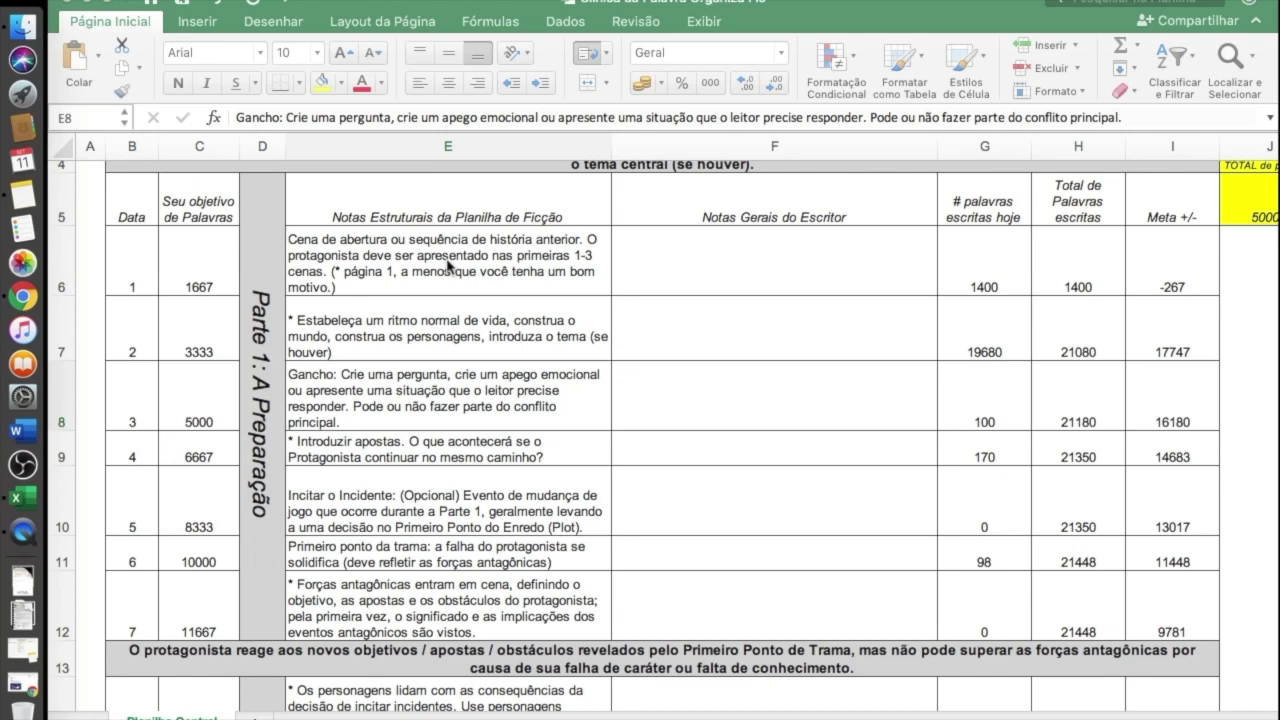
Clear the words written on days 1 to 6 in cells G6 to G11
{"action": "left_click", "coordinate": [981, 153]}
{"action": "left_click", "coordinate": [981, 150]}
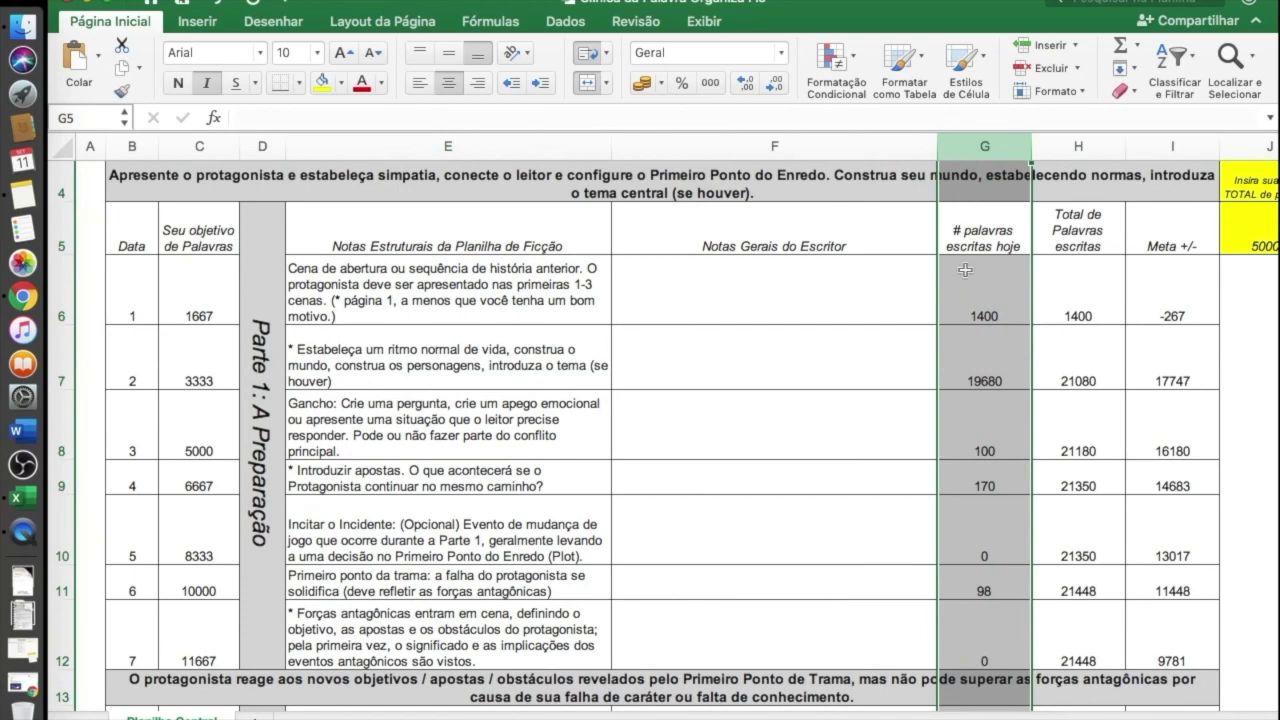
{"action": "left_click", "coordinate": [973, 315]}
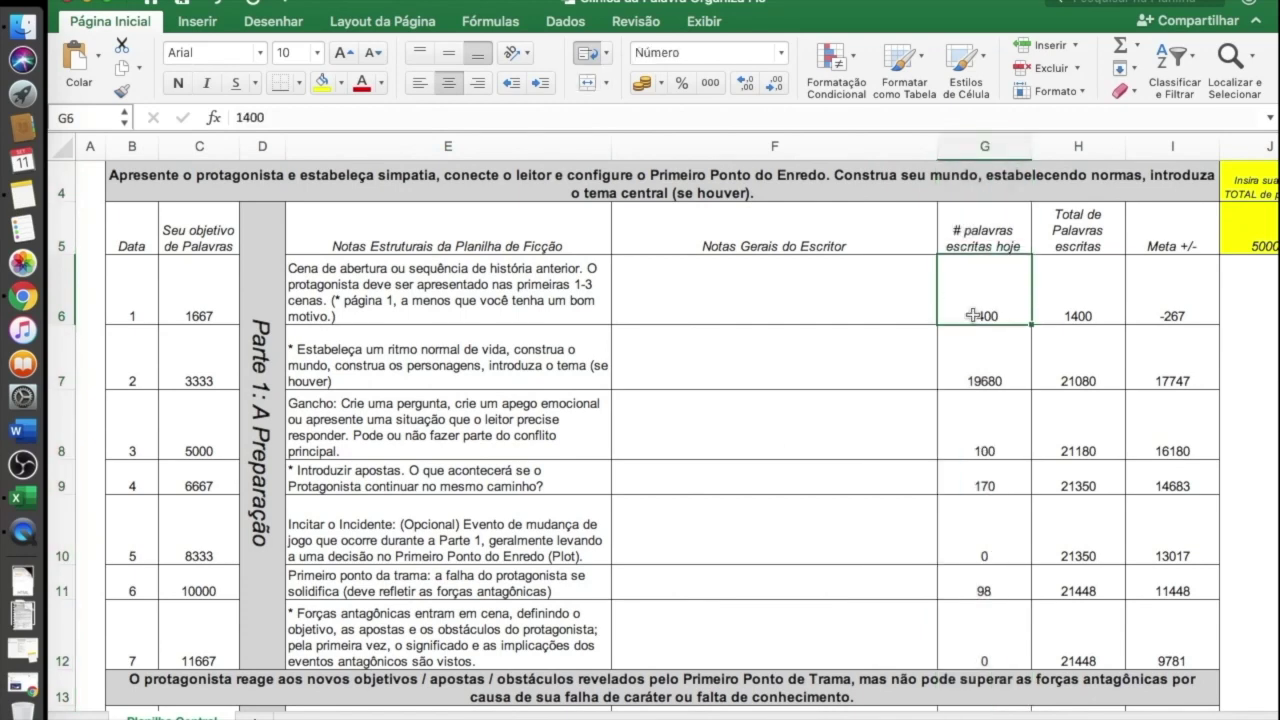
{"action": "key", "text": "Delete"}
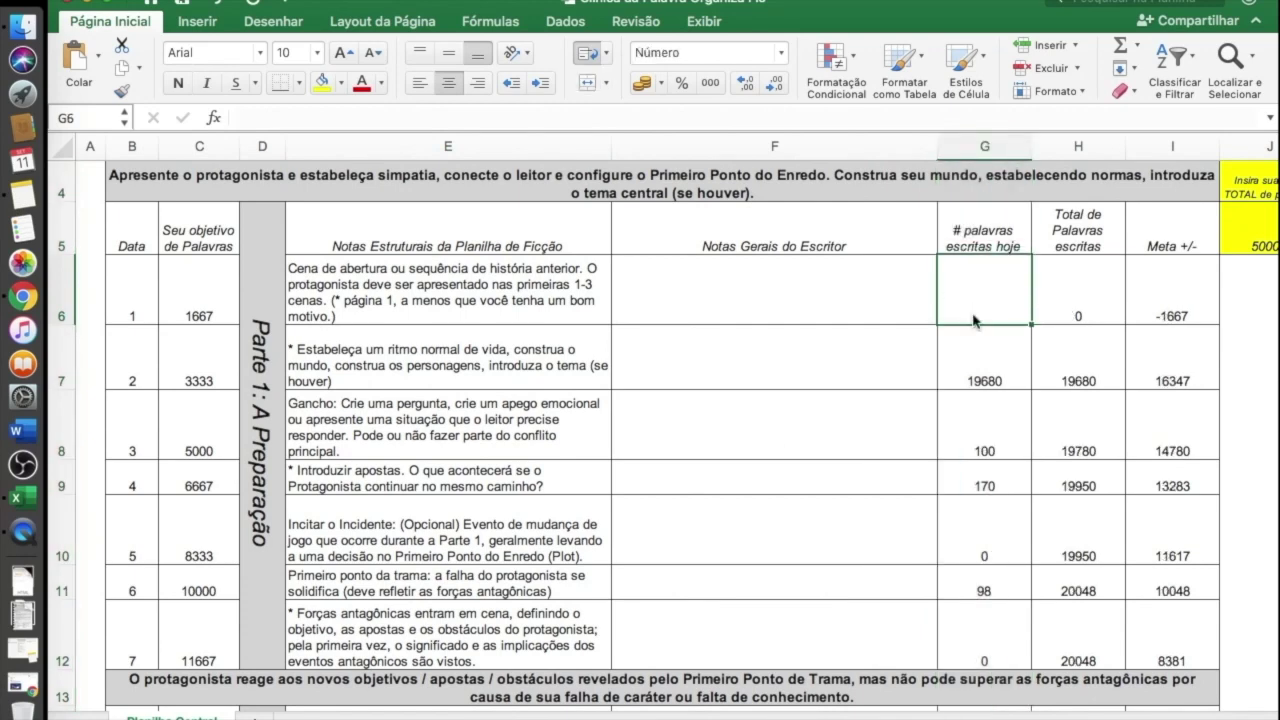
{"action": "left_click", "coordinate": [965, 375]}
{"action": "key", "text": "Delete"}
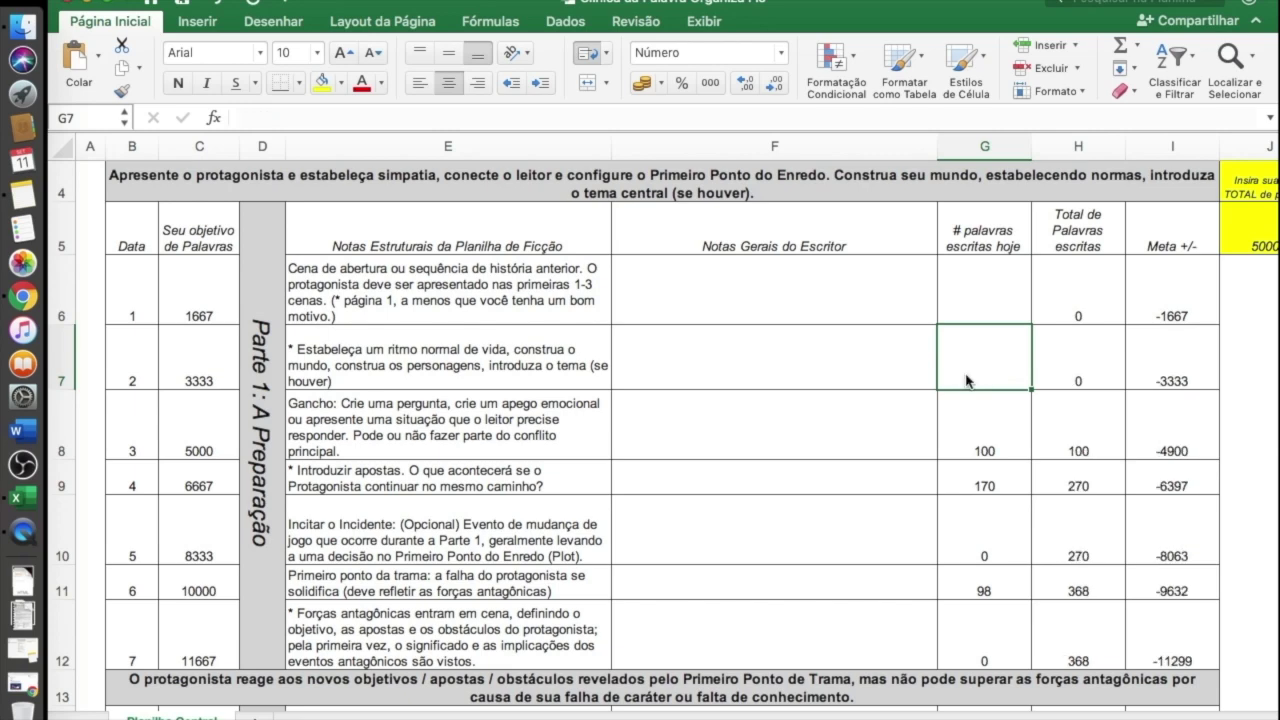
{"action": "left_click", "coordinate": [968, 437]}
{"action": "key", "text": "Delete"}
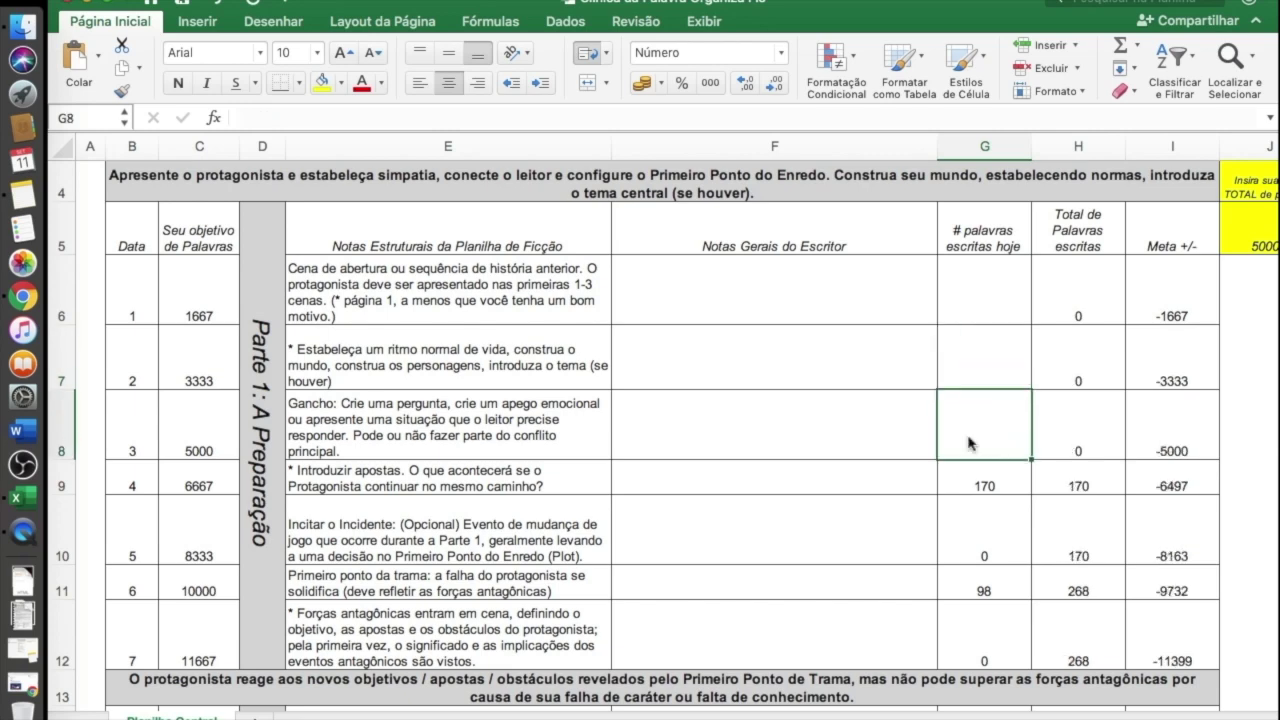
{"action": "left_click", "coordinate": [969, 480]}
{"action": "key", "text": "Delete"}
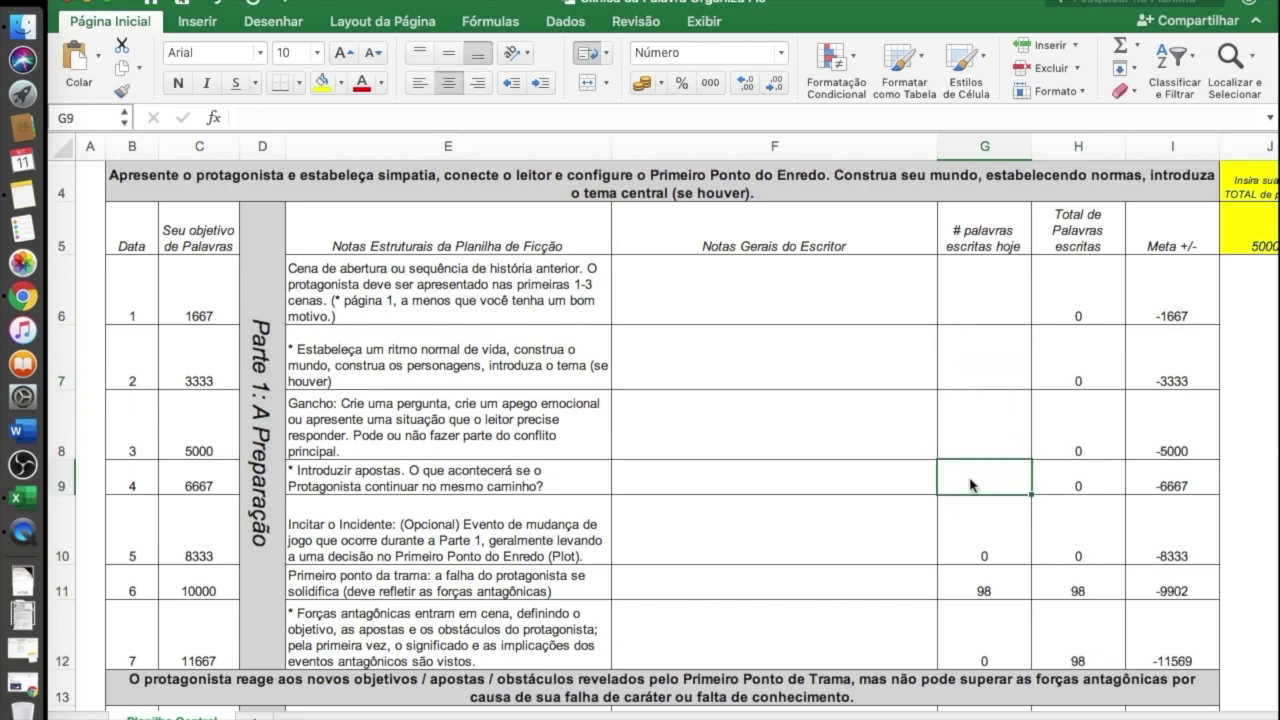
{"action": "left_click", "coordinate": [985, 545]}
{"action": "key", "text": "Delete"}
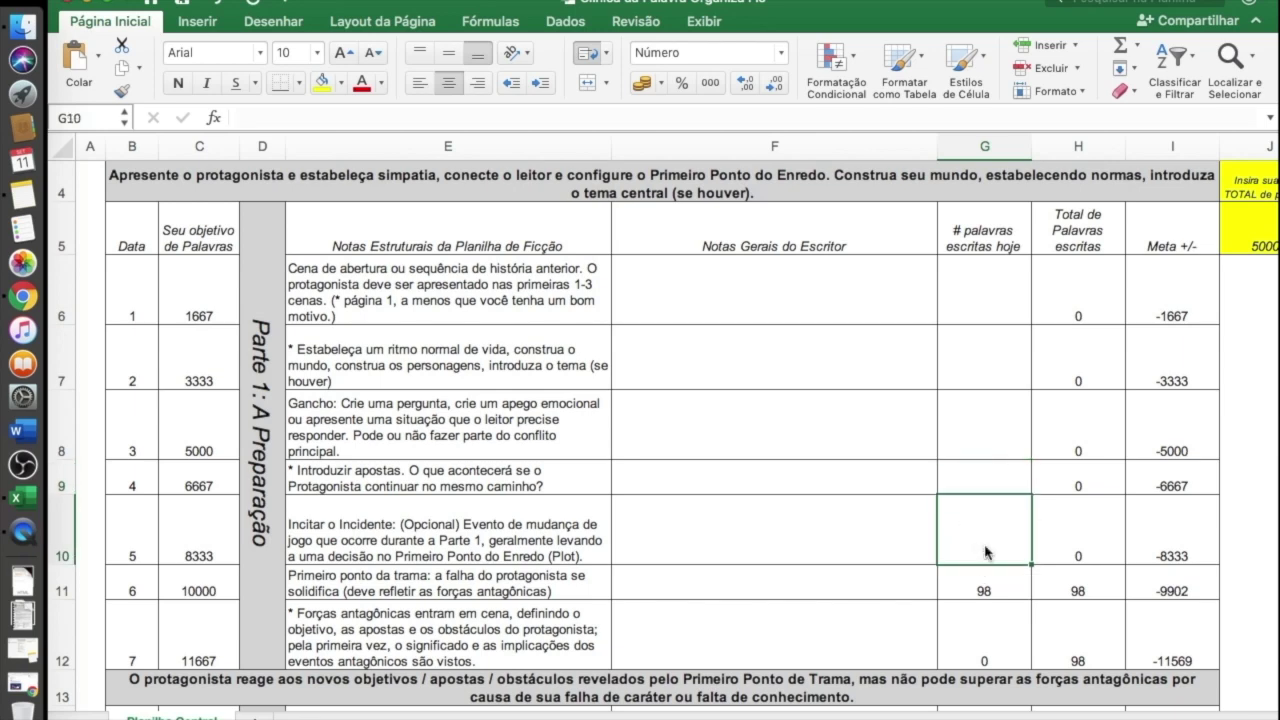
{"action": "left_click", "coordinate": [982, 589]}
{"action": "key", "text": "Delete"}
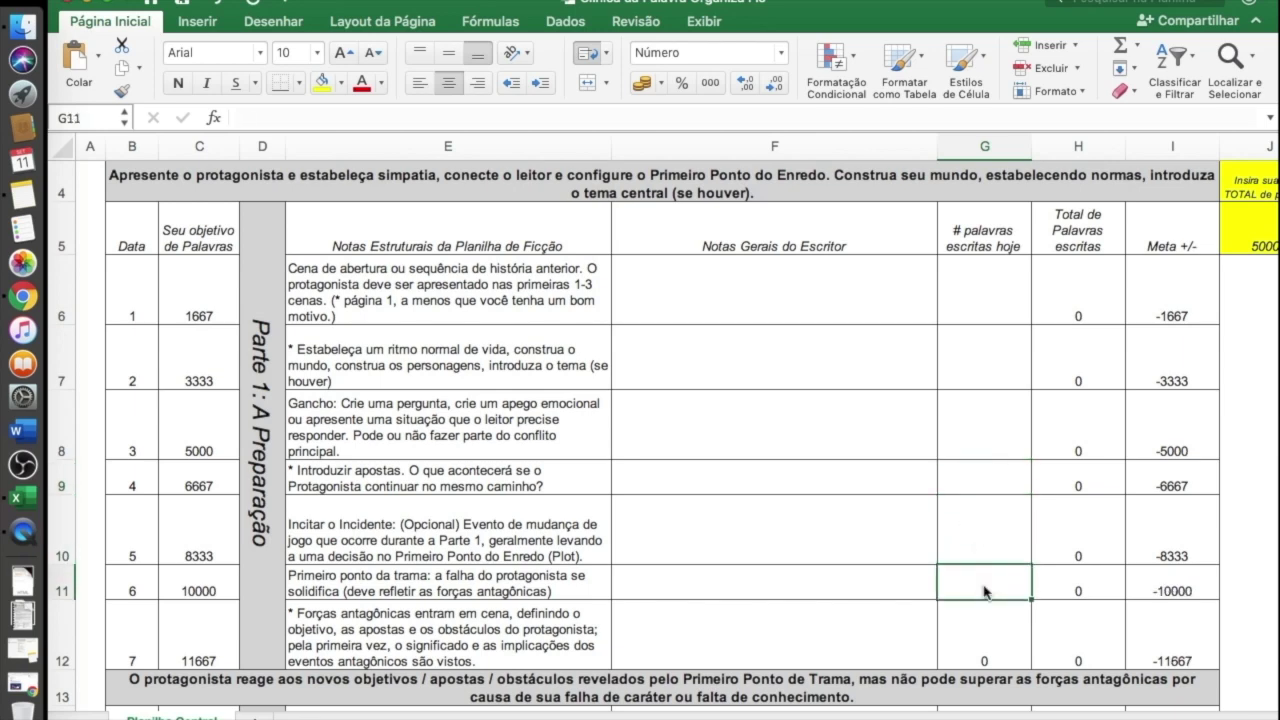
Clear the words written on days 7, 8 and 9 in cells G12, G14 and G15
{"action": "scroll", "coordinate": [973, 589], "scroll_direction": "down", "scroll_amount": 2}
{"action": "left_click", "coordinate": [990, 478]}
{"action": "key", "text": "Delete"}
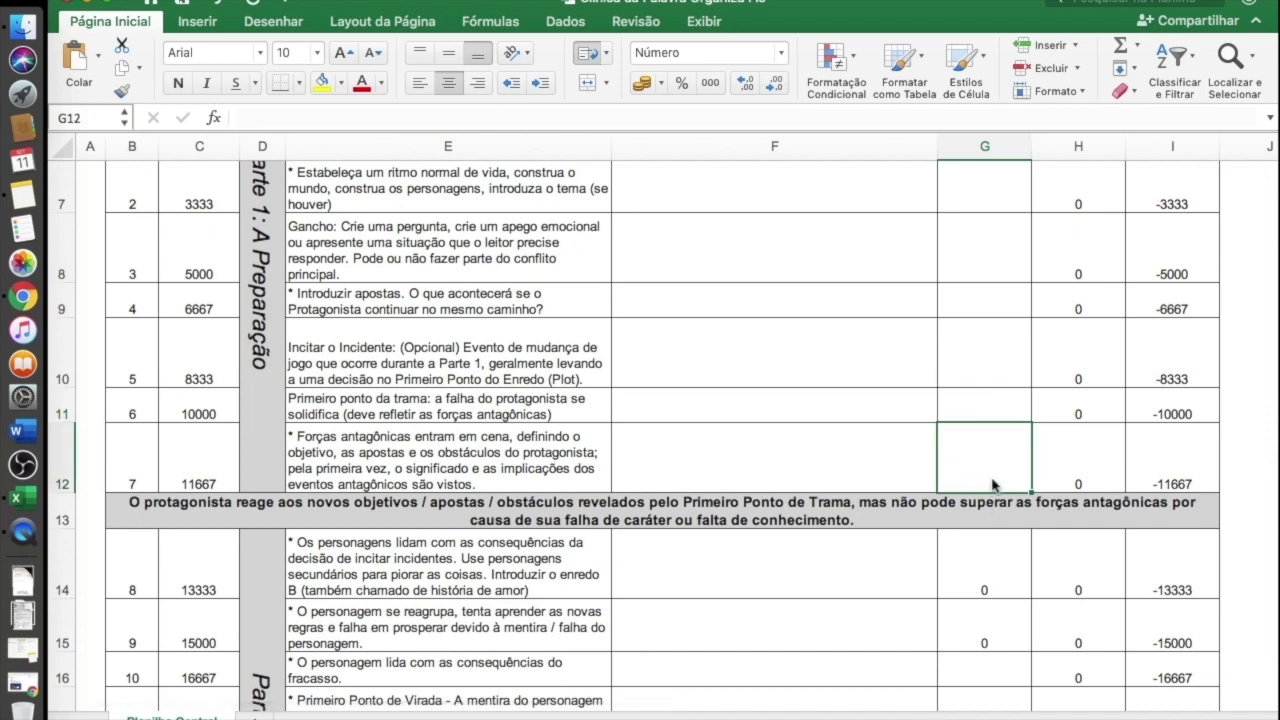
{"action": "left_click", "coordinate": [976, 582]}
{"action": "key", "text": "Delete"}
{"action": "left_click", "coordinate": [984, 631]}
{"action": "key", "text": "Delete"}
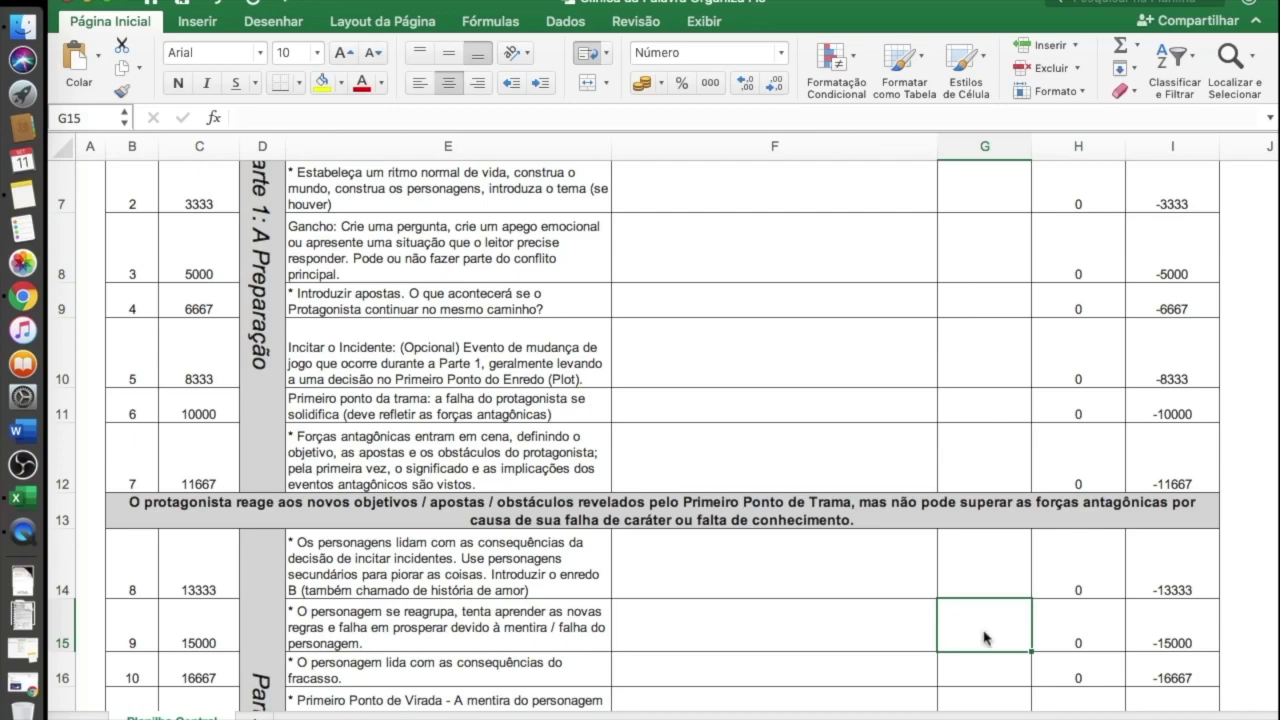
Review the "# palavras escritas hoje" column for remaining entries, including its header and the day 1 cell G6
{"action": "scroll", "coordinate": [984, 638], "scroll_direction": "down", "scroll_amount": 6}
{"action": "scroll", "coordinate": [984, 638], "scroll_direction": "down", "scroll_amount": 3}
{"action": "scroll", "coordinate": [984, 638], "scroll_direction": "up", "scroll_amount": 6}
{"action": "scroll", "coordinate": [984, 638], "scroll_direction": "up", "scroll_amount": 8}
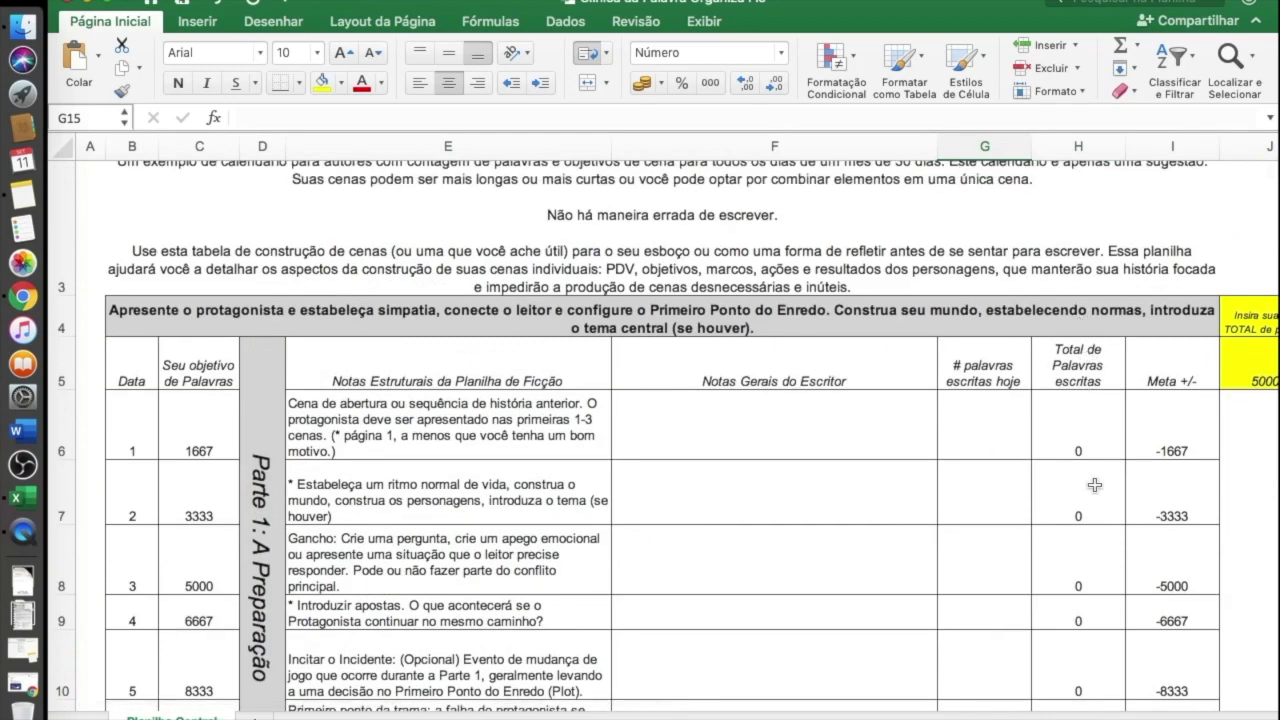
{"action": "left_click", "coordinate": [989, 367]}
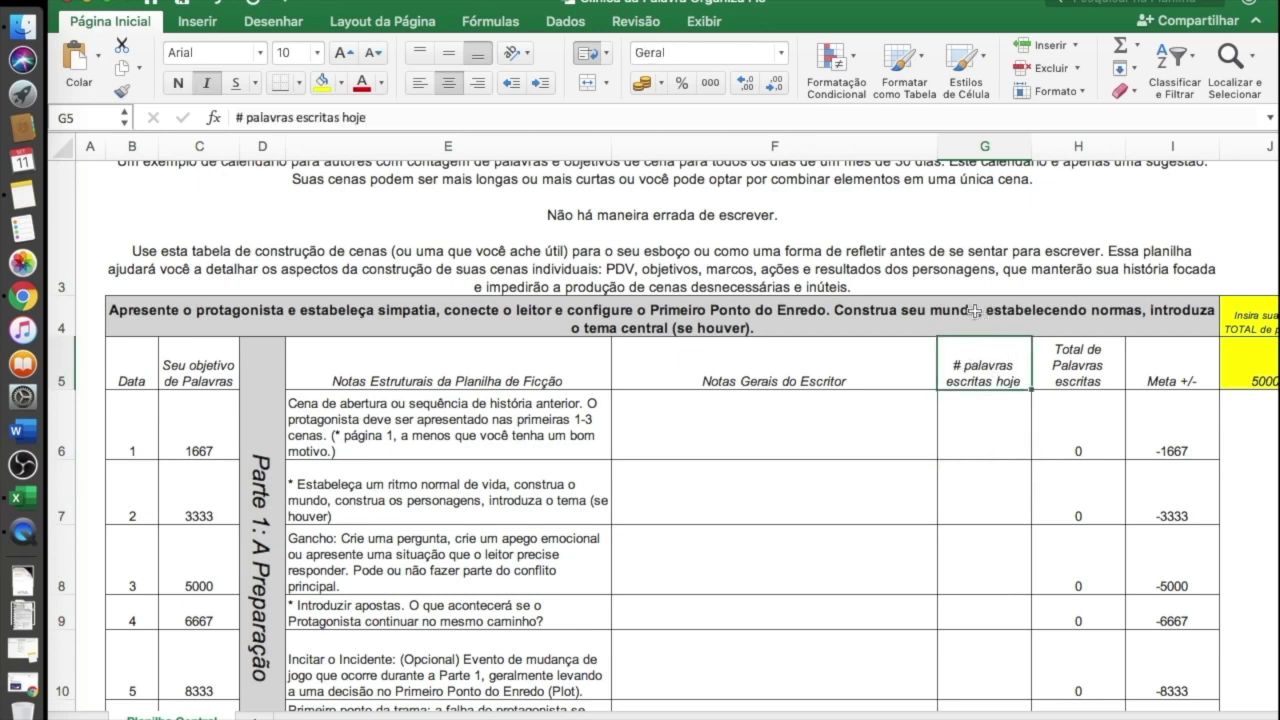
{"action": "left_click", "coordinate": [985, 146]}
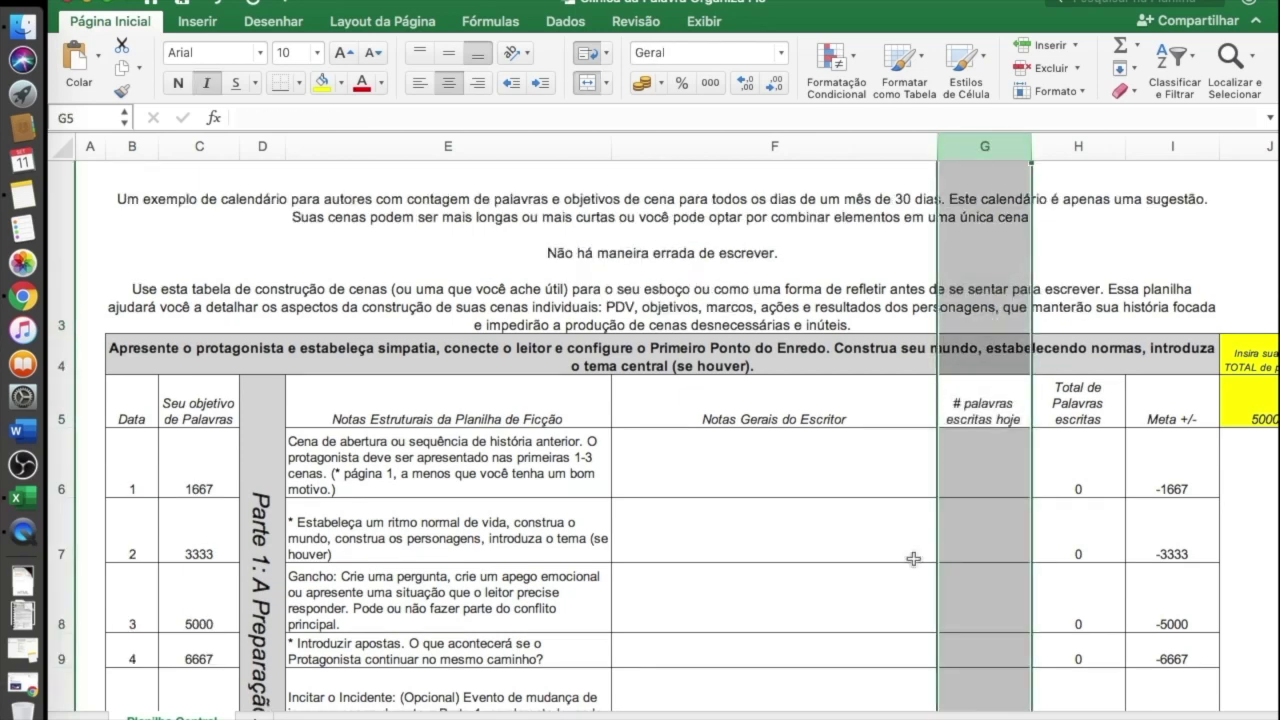
{"action": "left_click", "coordinate": [965, 470]}
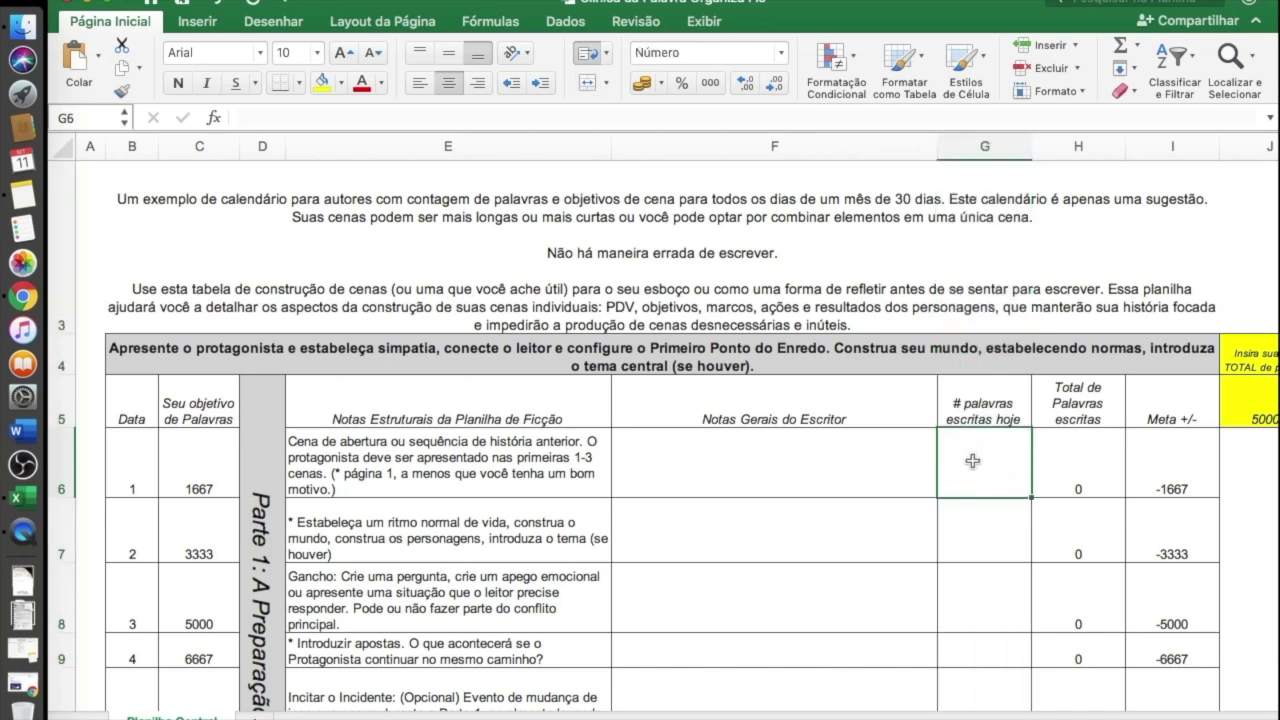
Enter the day 1 writer's note "Apresentei meu protagonista Faltou explorar mais ambiente." in cell F6
{"action": "left_click", "coordinate": [675, 448]}
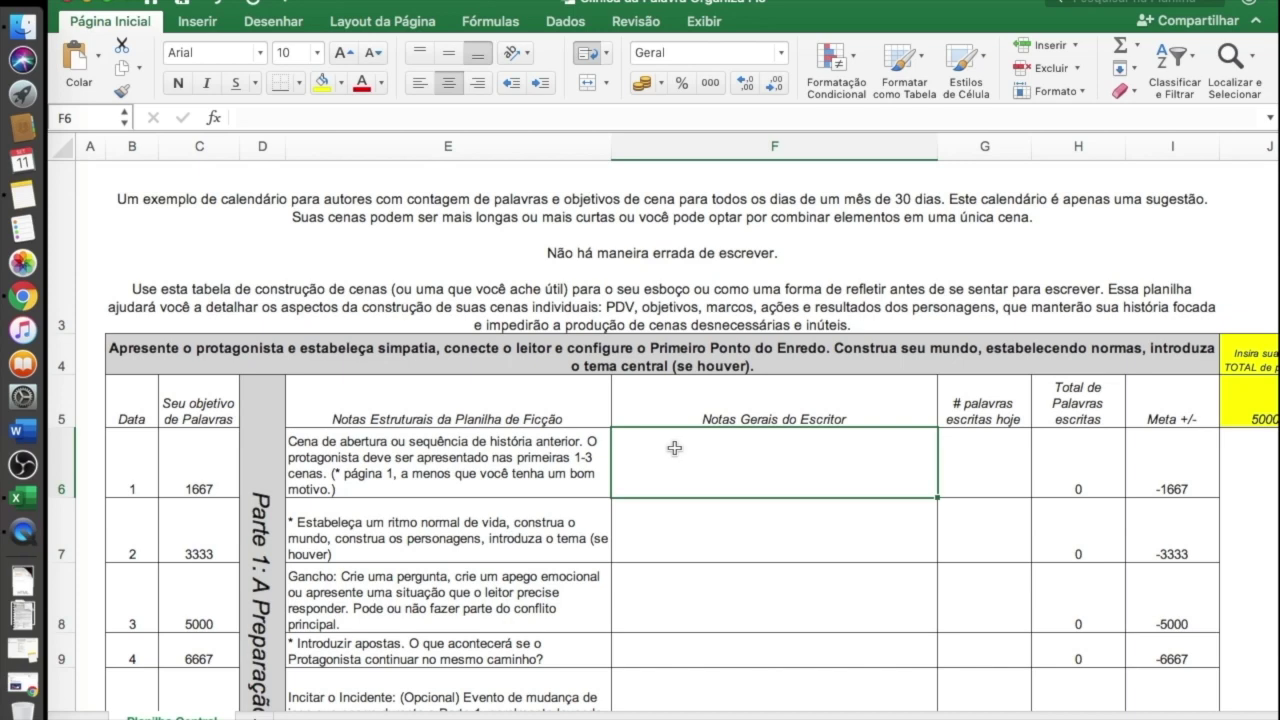
{"action": "type", "text": "Apresentei meu protagonista Faltou explorar mais ambiente."}
{"action": "left_click", "coordinate": [681, 527]}
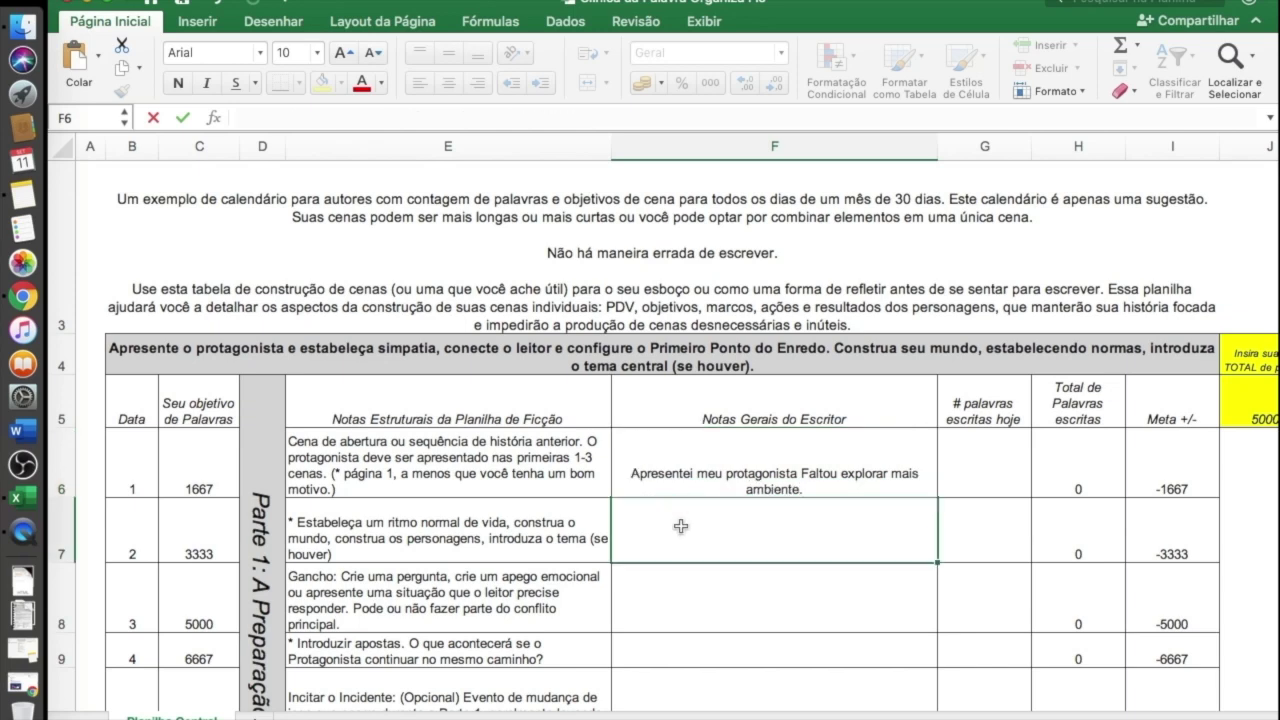
Compare day 1's structural note with its writer's note, and look over the writer's note cells of the following days
{"action": "left_click", "coordinate": [526, 472]}
{"action": "left_click", "coordinate": [665, 462]}
{"action": "left_click", "coordinate": [505, 468]}
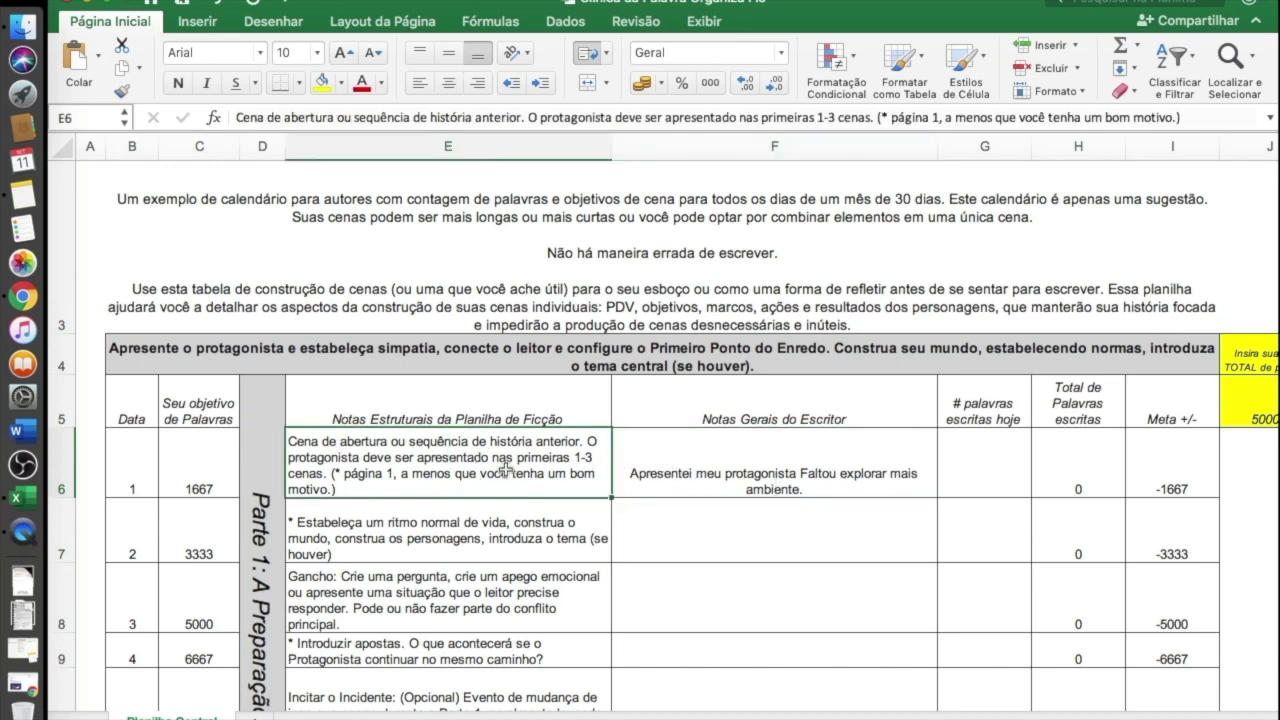
{"action": "left_click", "coordinate": [696, 460]}
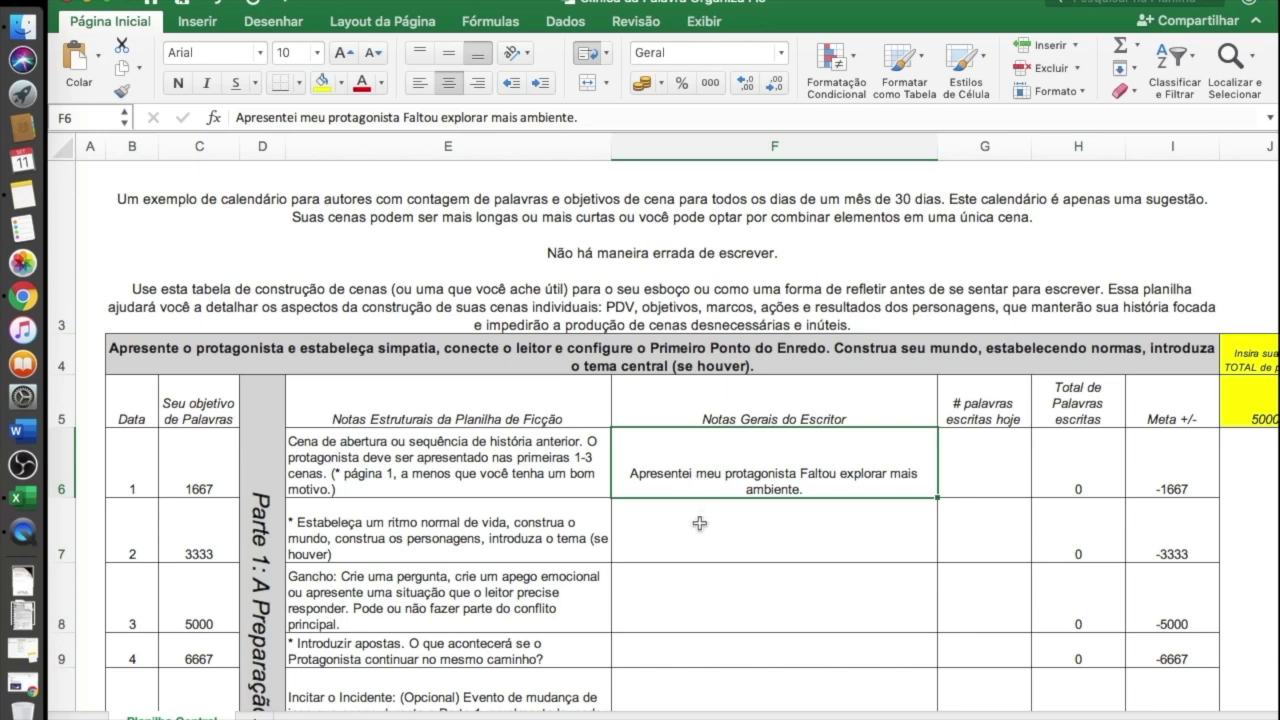
{"action": "left_click", "coordinate": [709, 554]}
{"action": "left_click", "coordinate": [702, 600]}
{"action": "scroll", "coordinate": [705, 603], "scroll_direction": "down", "scroll_amount": 2}
{"action": "scroll", "coordinate": [705, 603], "scroll_direction": "down", "scroll_amount": 5}
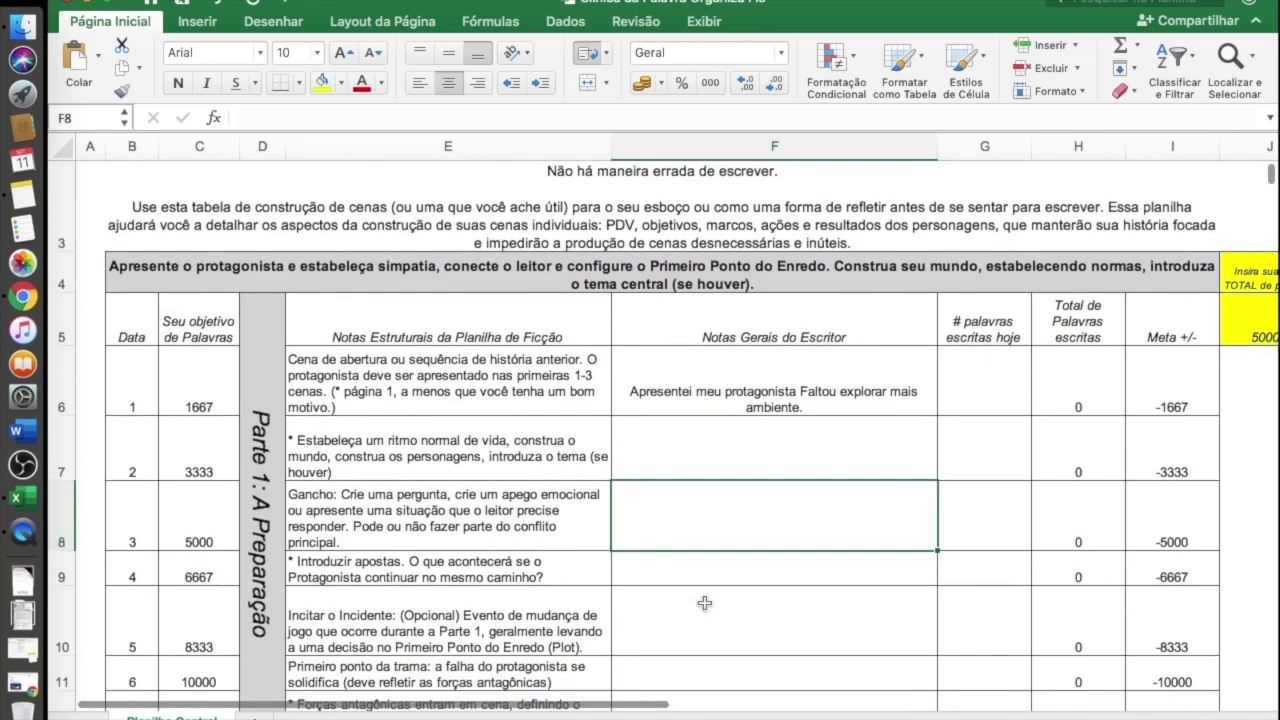
{"action": "scroll", "coordinate": [705, 603], "scroll_direction": "up", "scroll_amount": 3}
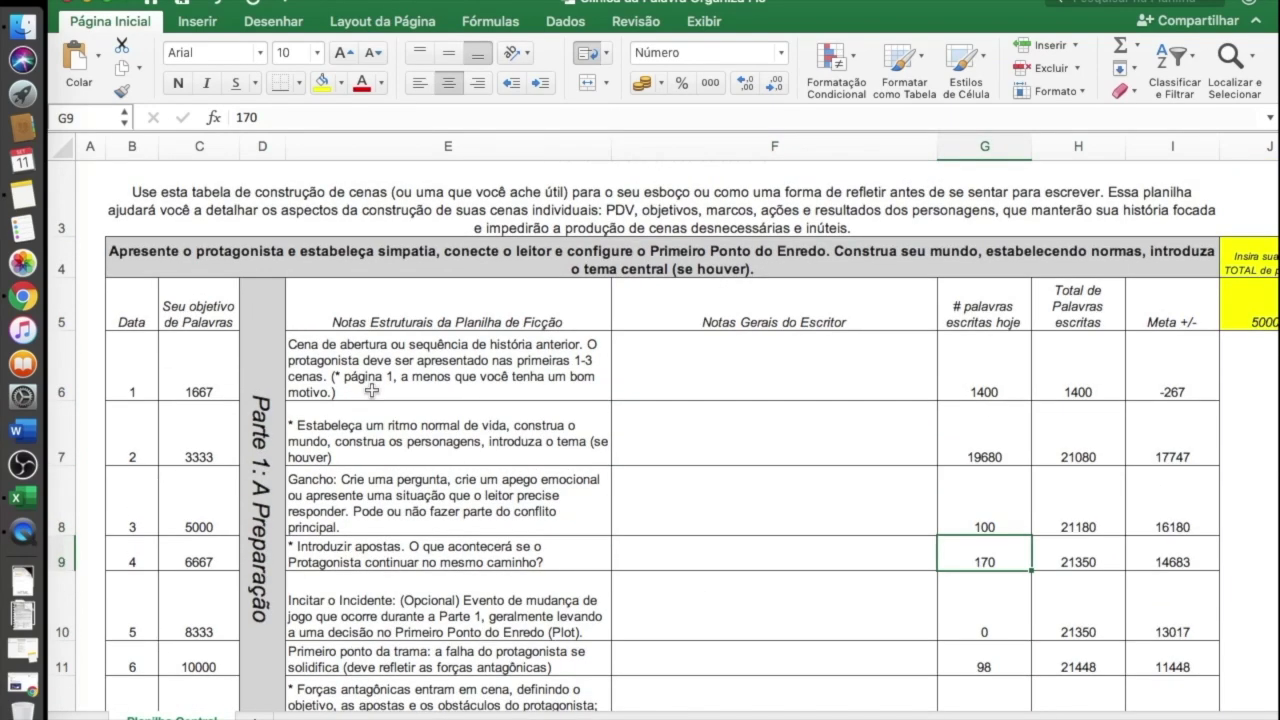
Highlight the "Notas Estruturais da Planilha de Ficção" column and look over its notes for days 1 to 7
{"action": "left_click", "coordinate": [371, 390]}
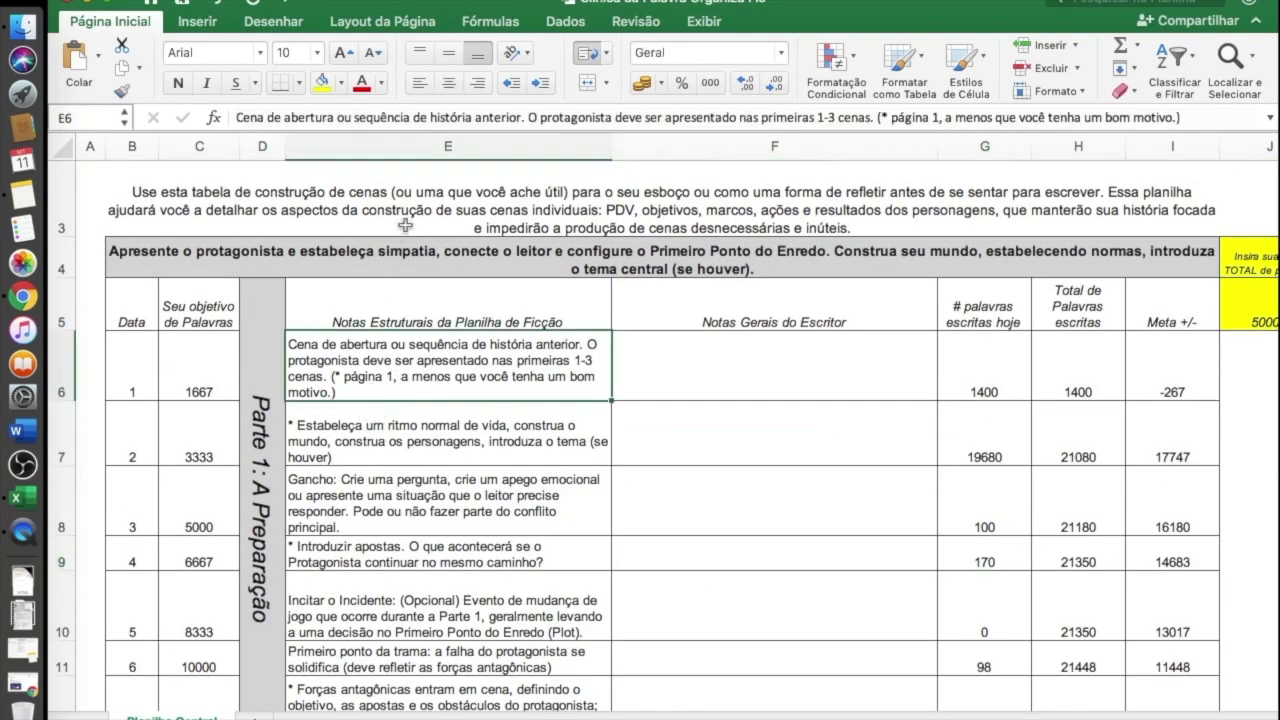
{"action": "left_click", "coordinate": [436, 147]}
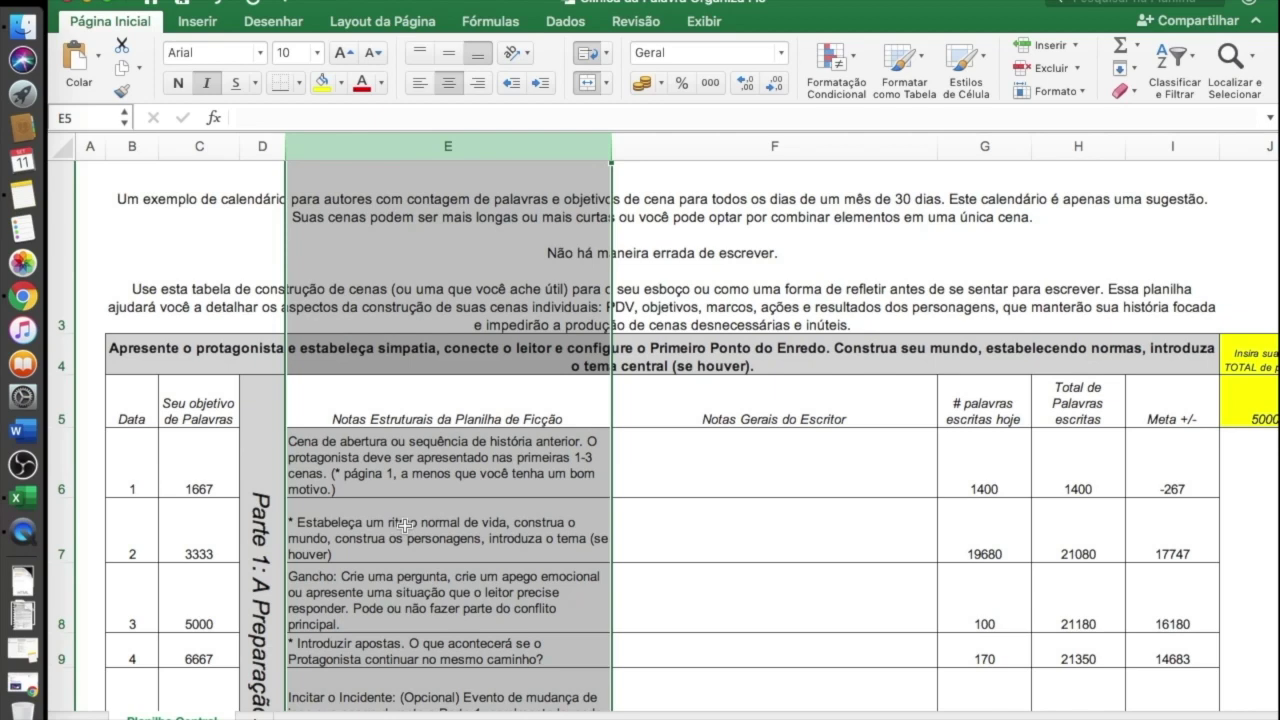
{"action": "scroll", "coordinate": [404, 538], "scroll_direction": "down", "scroll_amount": 4}
{"action": "scroll", "coordinate": [404, 538], "scroll_direction": "down", "scroll_amount": 2}
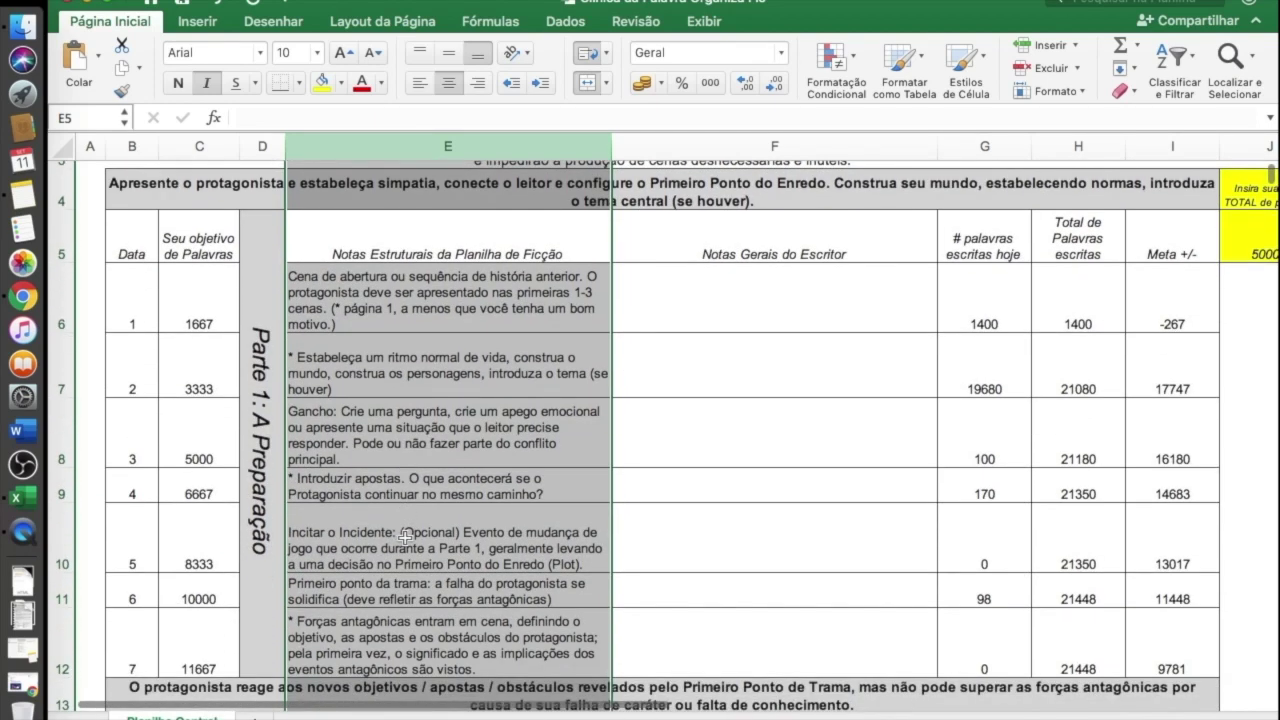
{"action": "scroll", "coordinate": [404, 538], "scroll_direction": "down", "scroll_amount": 1}
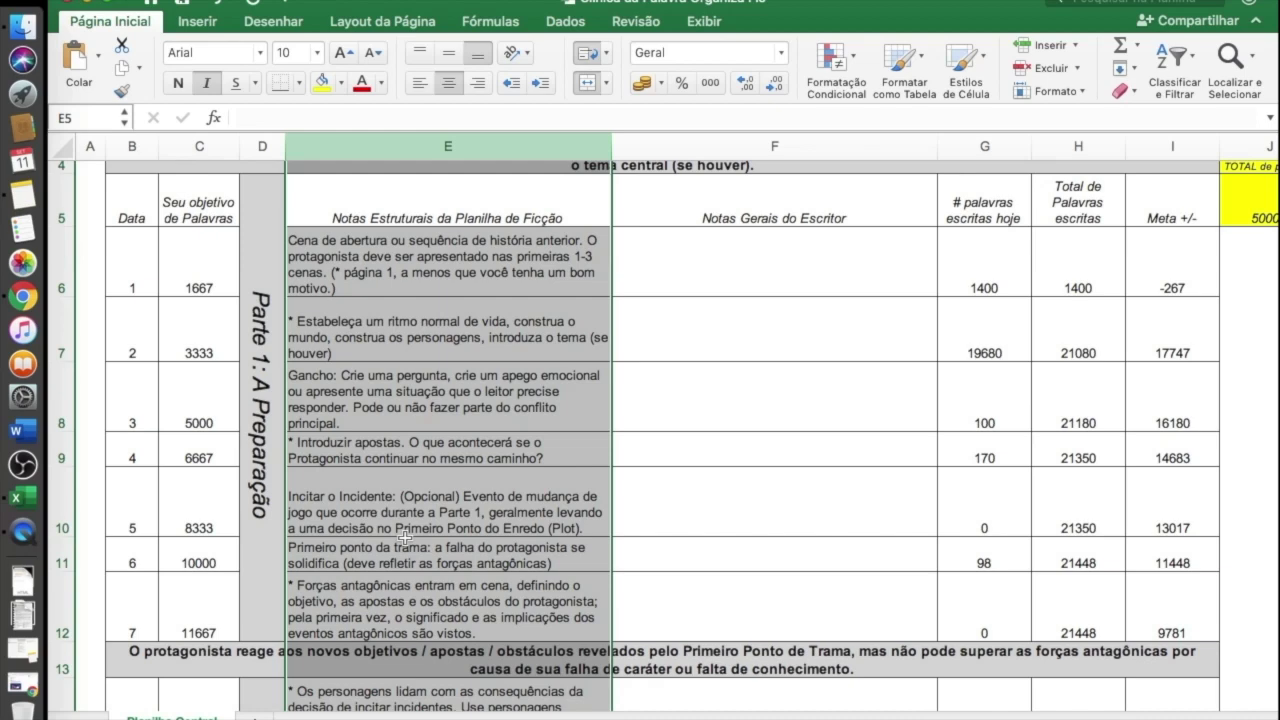
Read the structural notes of days 1, 2 and 3 one by one in cells E6, E7 and E8
{"action": "left_click", "coordinate": [430, 271]}
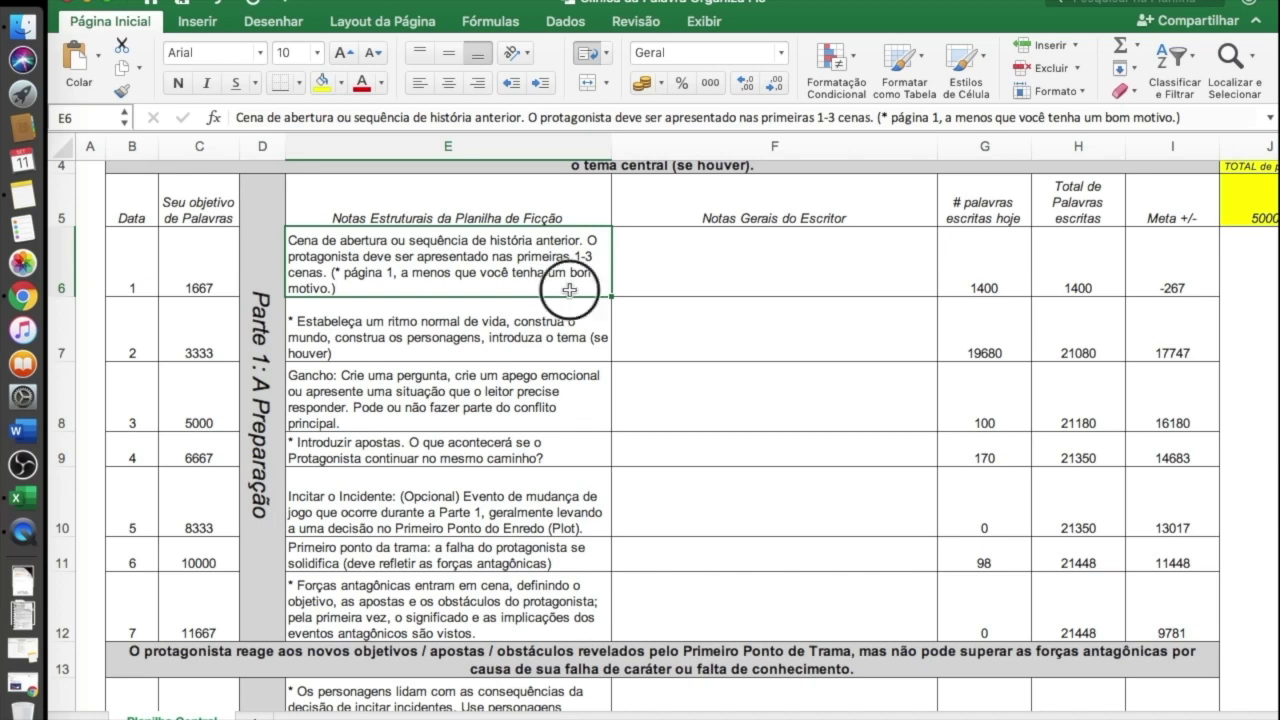
{"action": "left_click", "coordinate": [550, 355]}
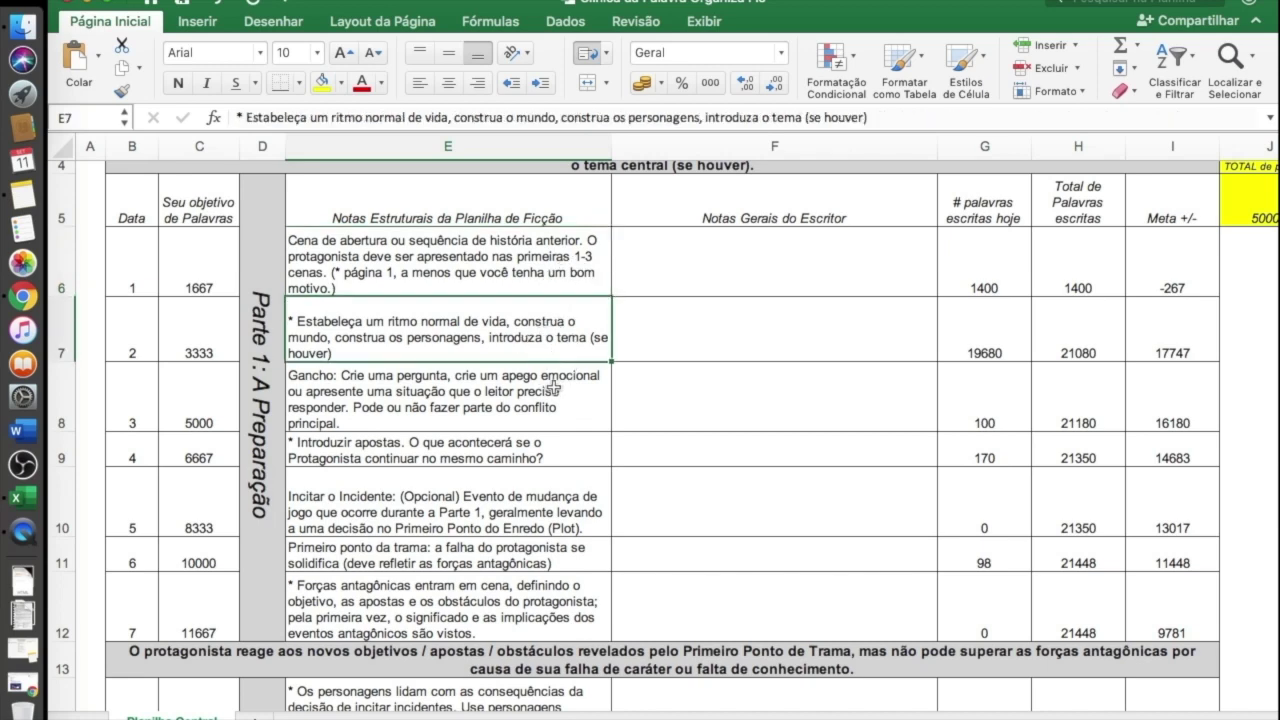
{"action": "left_click", "coordinate": [553, 388]}
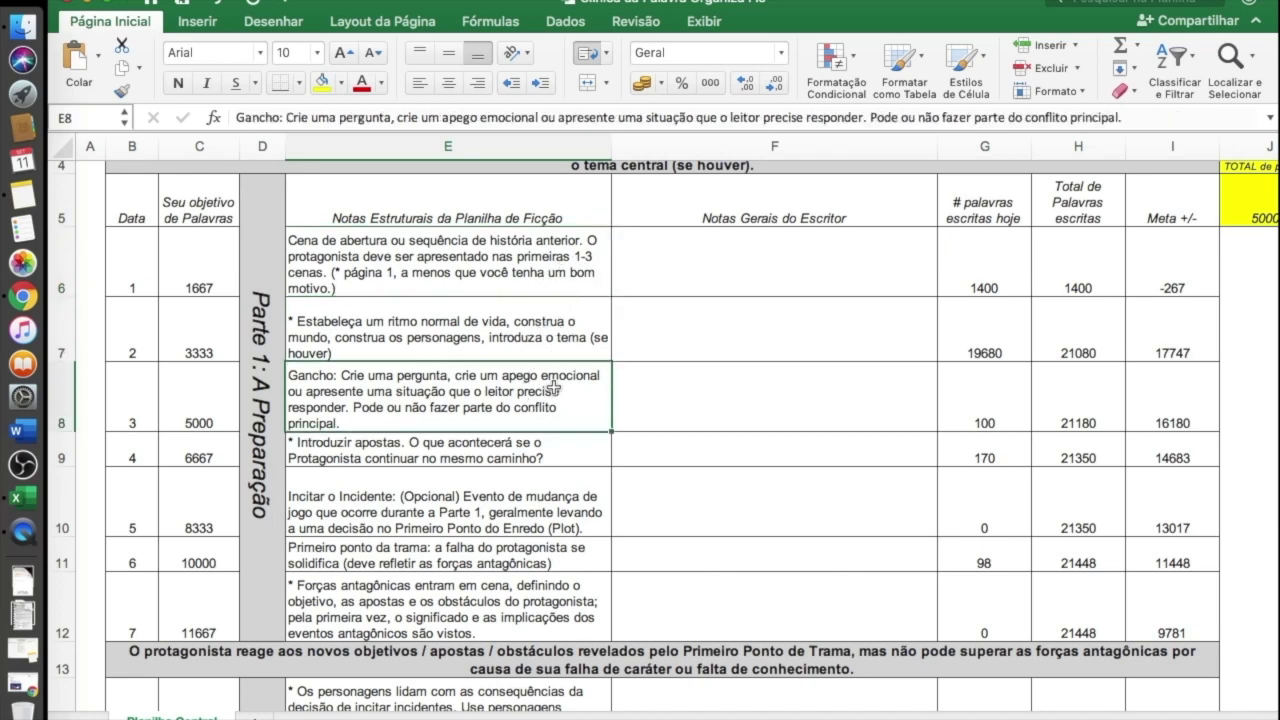
{"action": "left_click", "coordinate": [508, 340]}
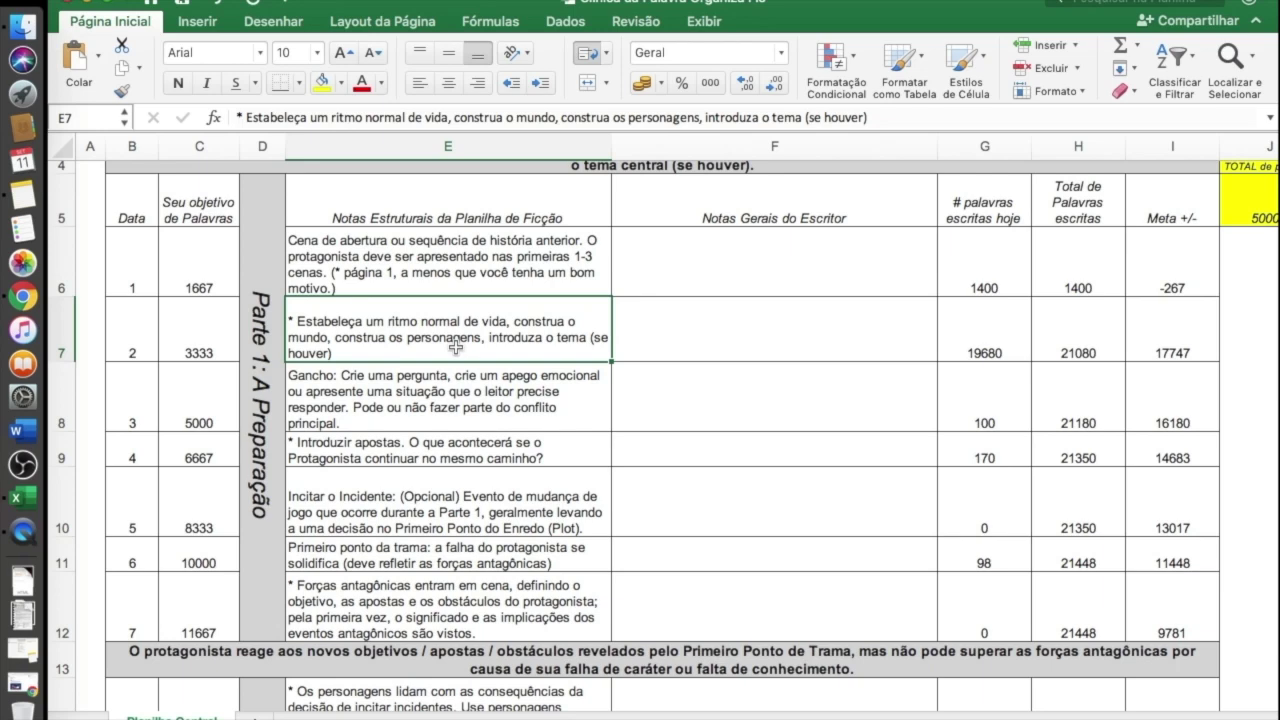
{"action": "left_click", "coordinate": [391, 193]}
{"action": "left_click", "coordinate": [389, 253]}
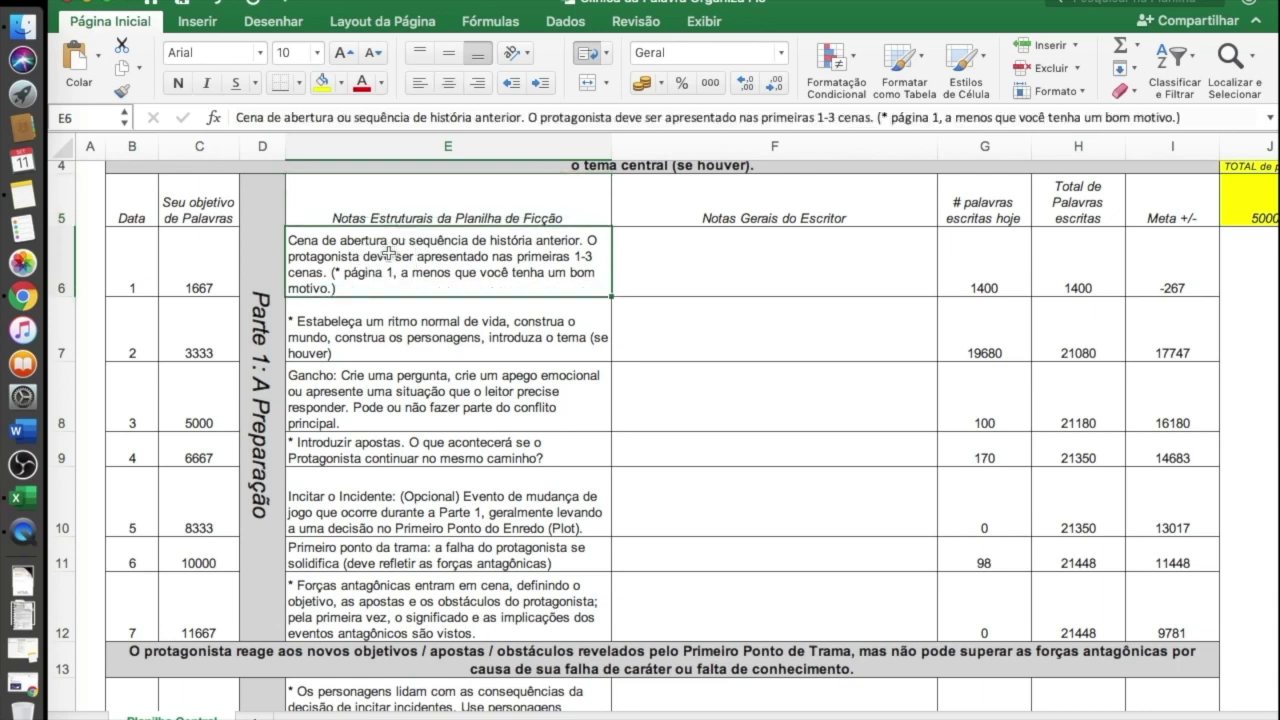
{"action": "left_click", "coordinate": [391, 322]}
{"action": "left_click", "coordinate": [406, 392]}
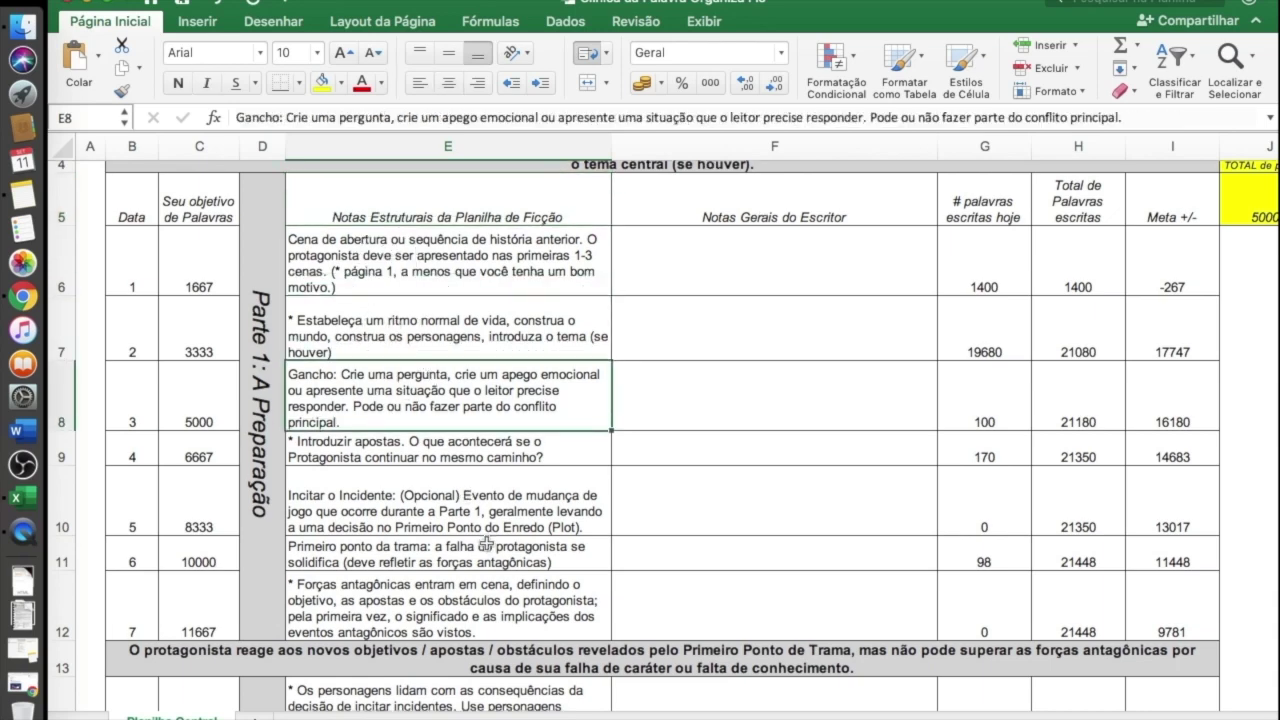
Examine the remaining Part 1 structural notes, the start of the following part, and the calendar's introductory text above the table
{"action": "scroll", "coordinate": [487, 540], "scroll_direction": "down", "scroll_amount": 2}
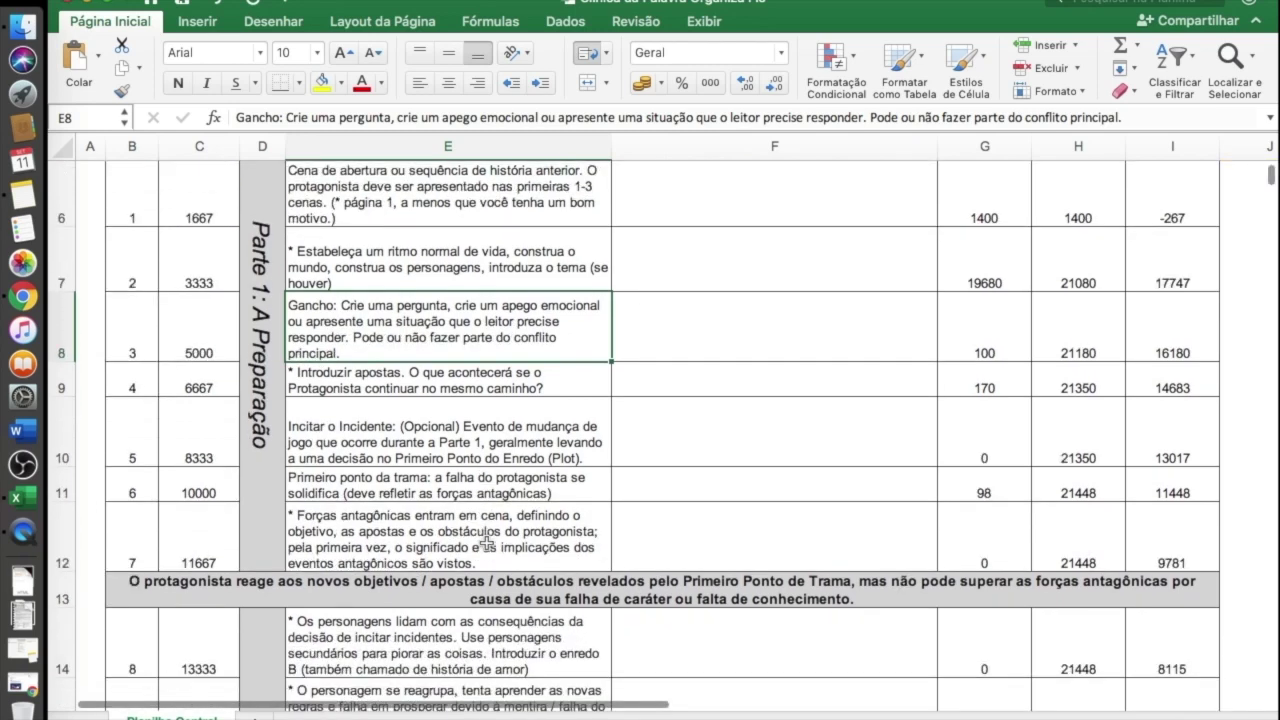
{"action": "scroll", "coordinate": [487, 543], "scroll_direction": "down", "scroll_amount": 1}
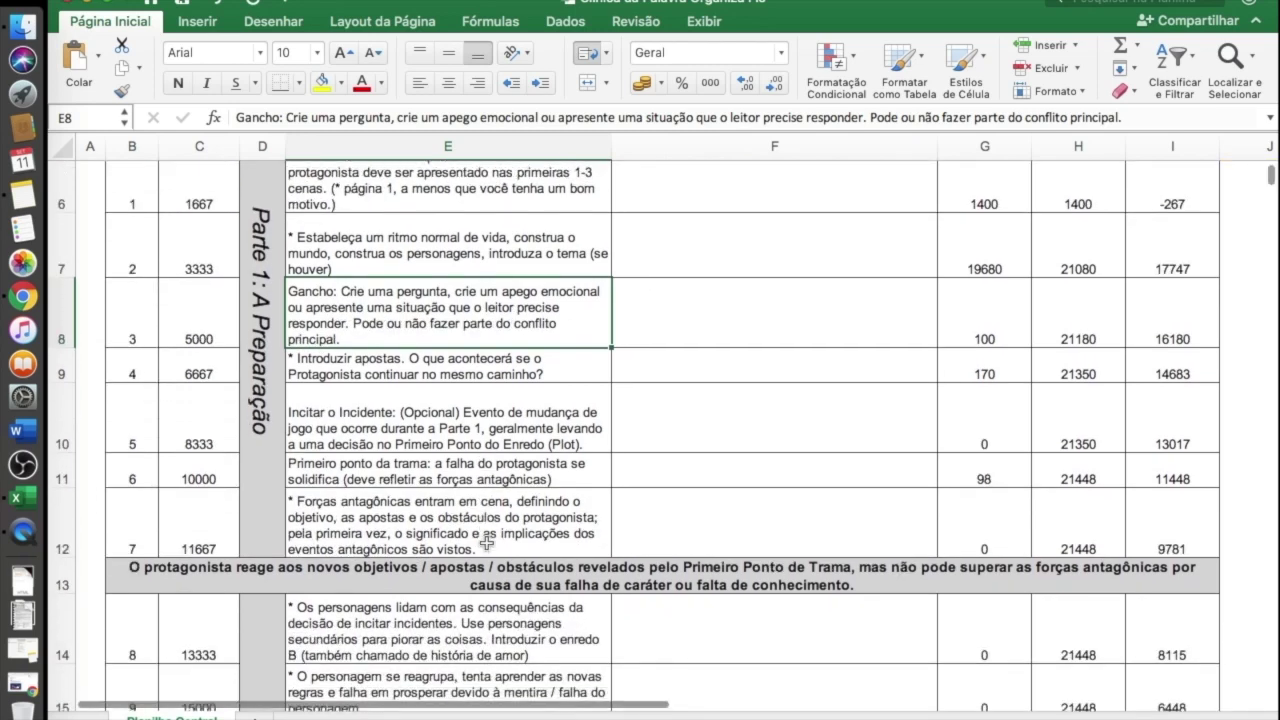
{"action": "scroll", "coordinate": [487, 543], "scroll_direction": "up", "scroll_amount": 3}
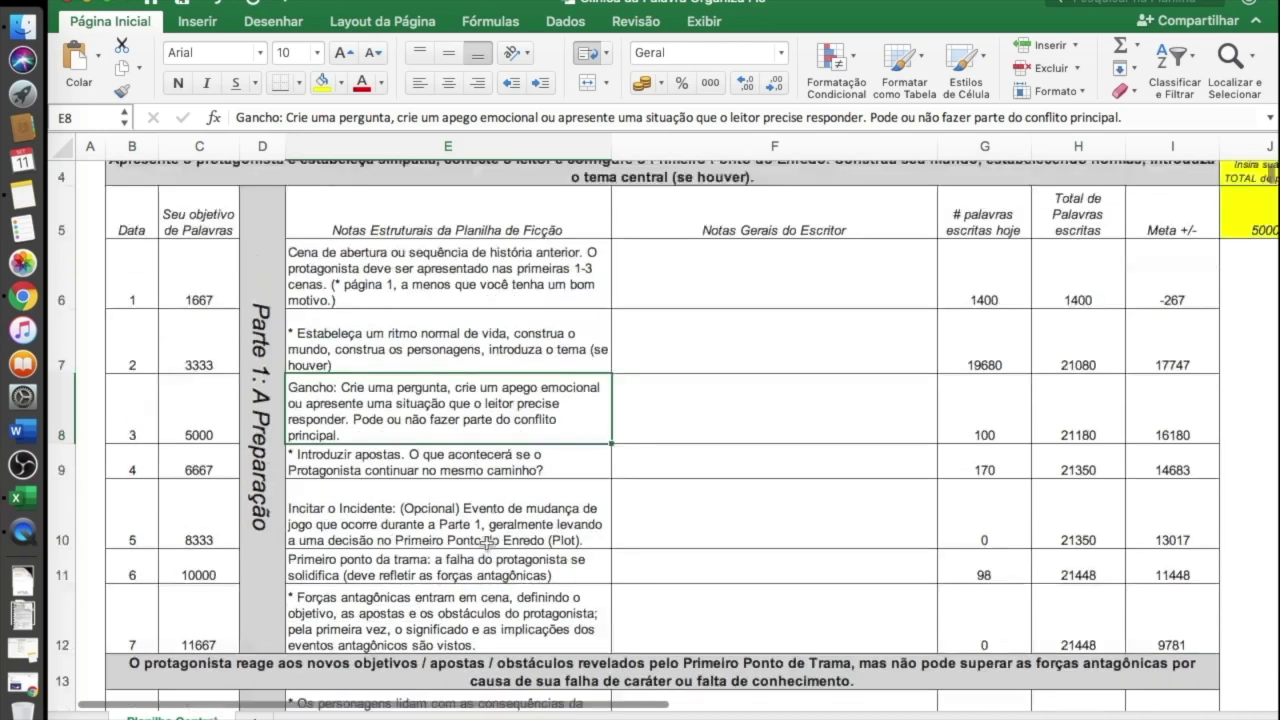
{"action": "scroll", "coordinate": [487, 543], "scroll_direction": "up", "scroll_amount": 1}
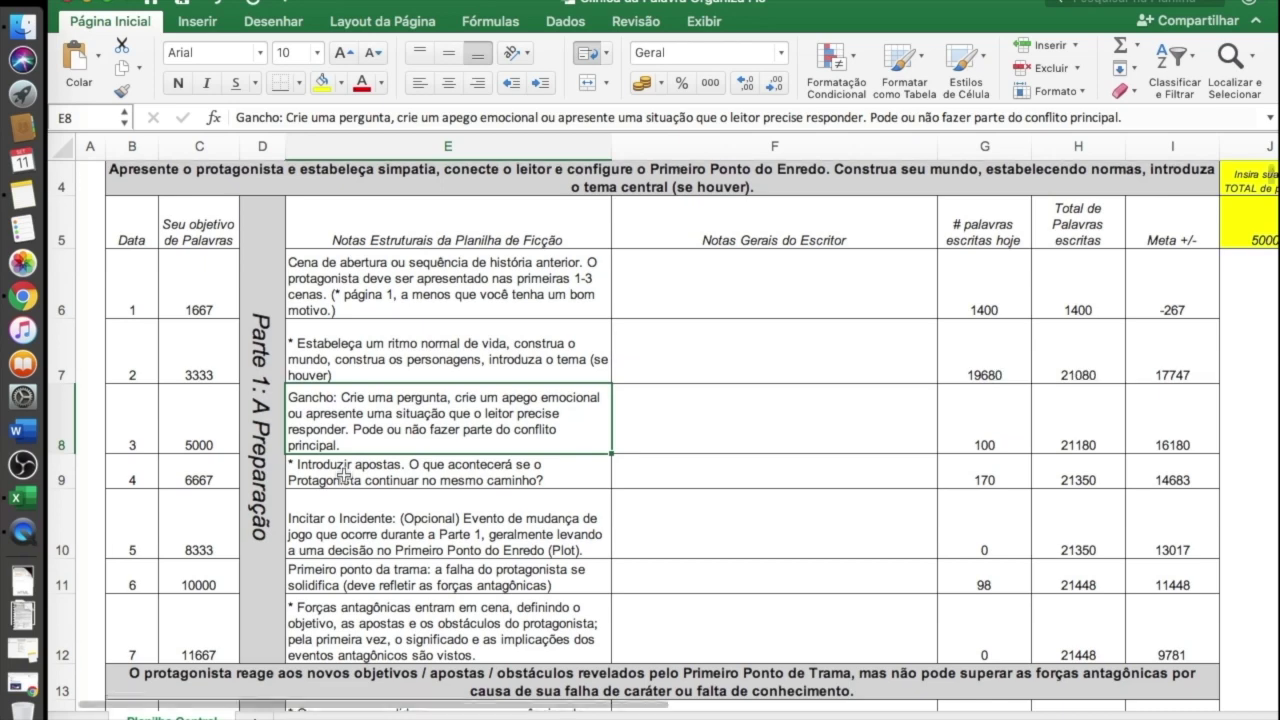
{"action": "scroll", "coordinate": [344, 477], "scroll_direction": "down", "scroll_amount": 5}
{"action": "scroll", "coordinate": [344, 477], "scroll_direction": "down", "scroll_amount": 1}
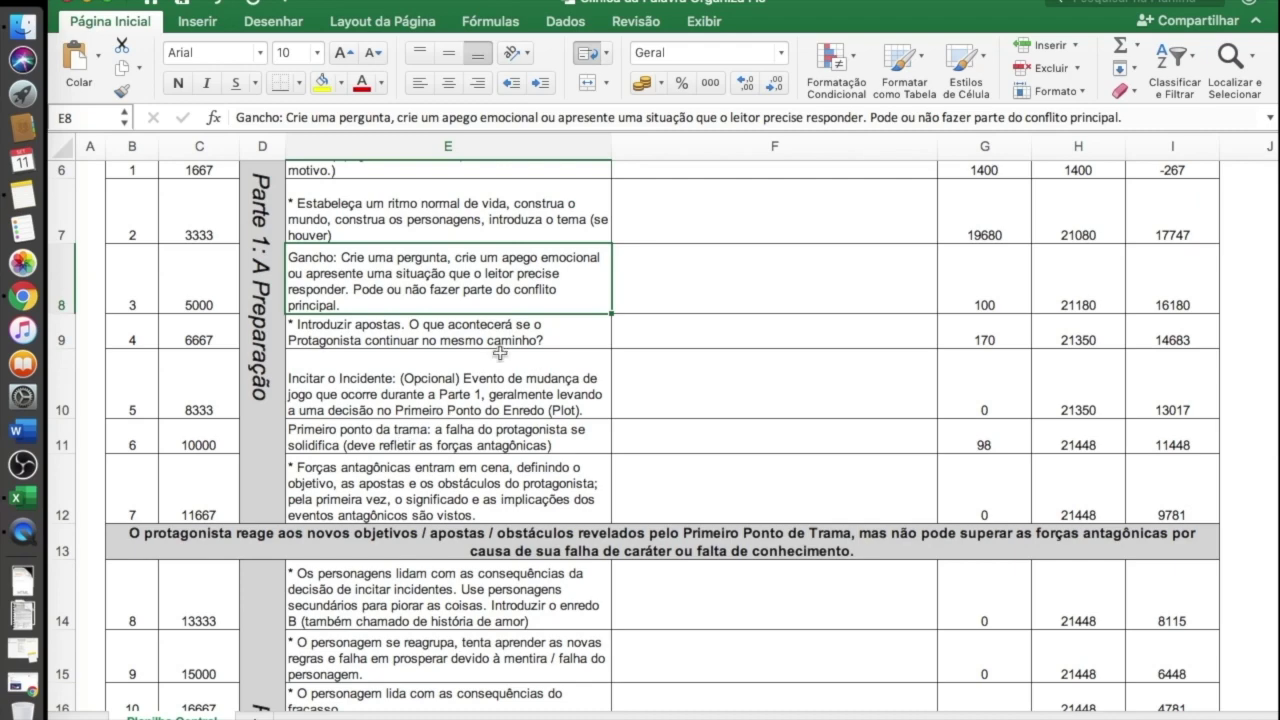
{"action": "scroll", "coordinate": [500, 353], "scroll_direction": "up", "scroll_amount": 5}
{"action": "scroll", "coordinate": [500, 352], "scroll_direction": "up", "scroll_amount": 1}
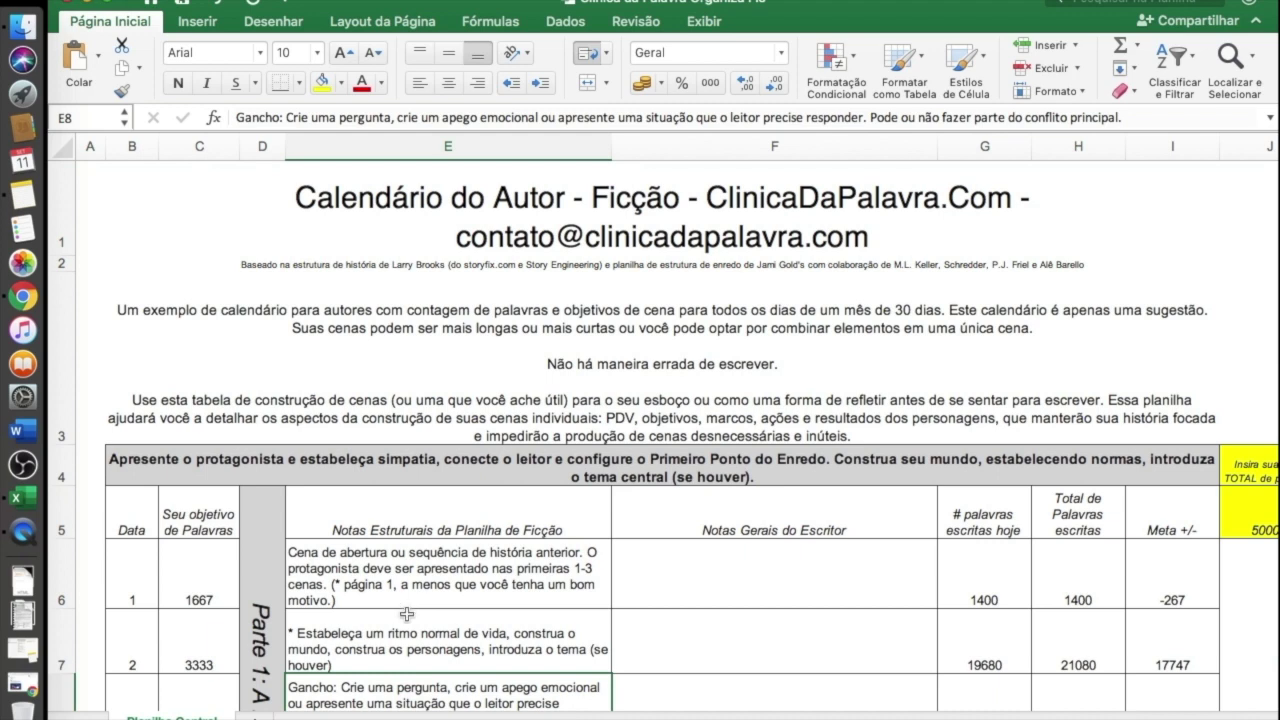
{"action": "scroll", "coordinate": [409, 614], "scroll_direction": "down", "scroll_amount": 5}
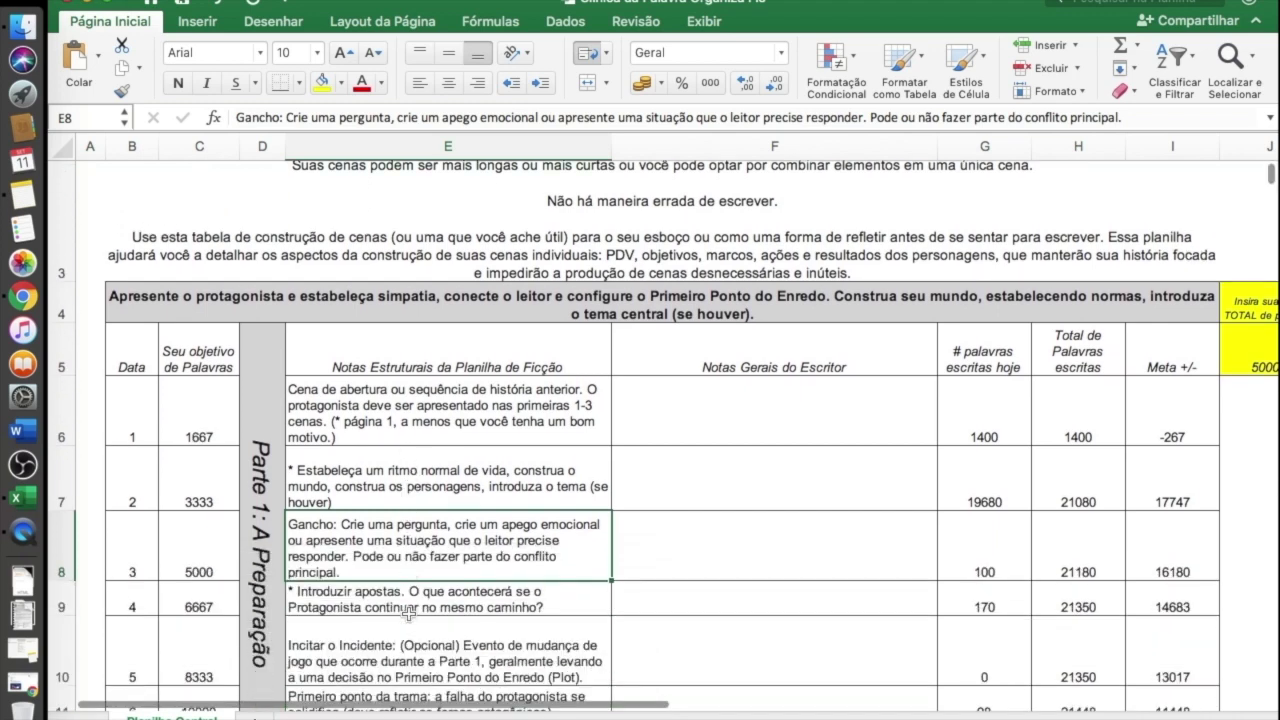
{"action": "scroll", "coordinate": [409, 614], "scroll_direction": "down", "scroll_amount": 5}
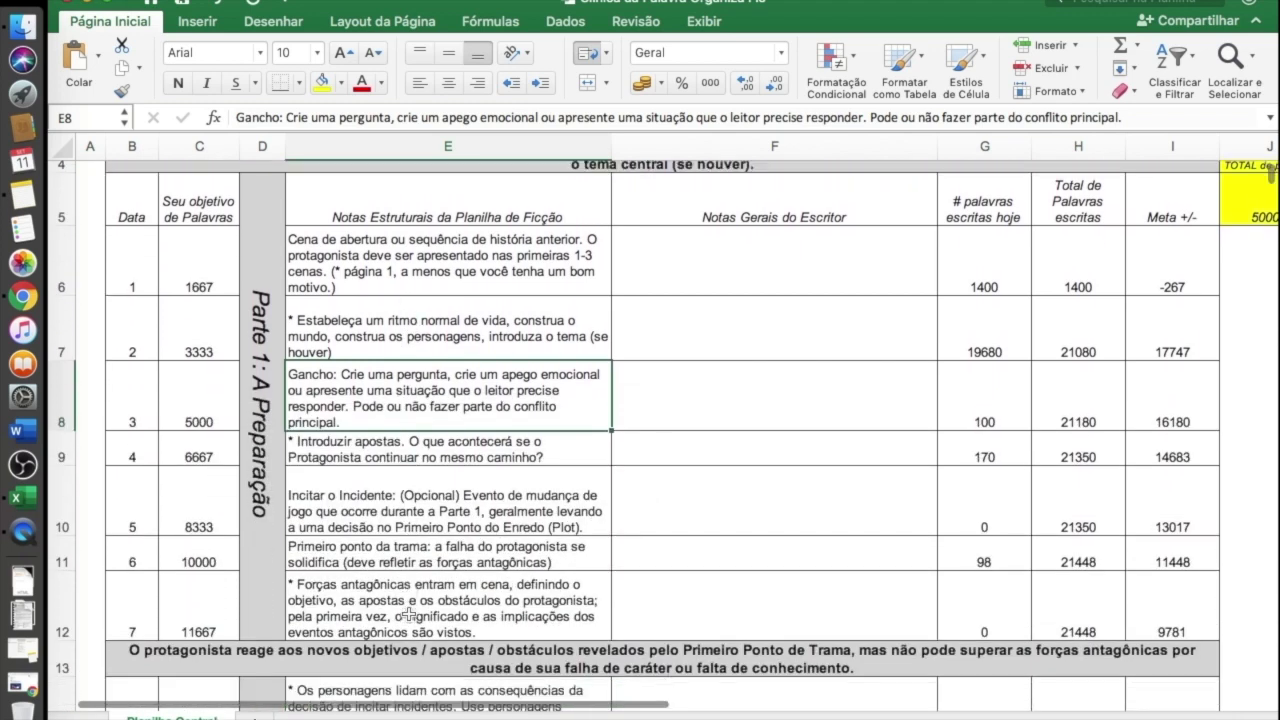